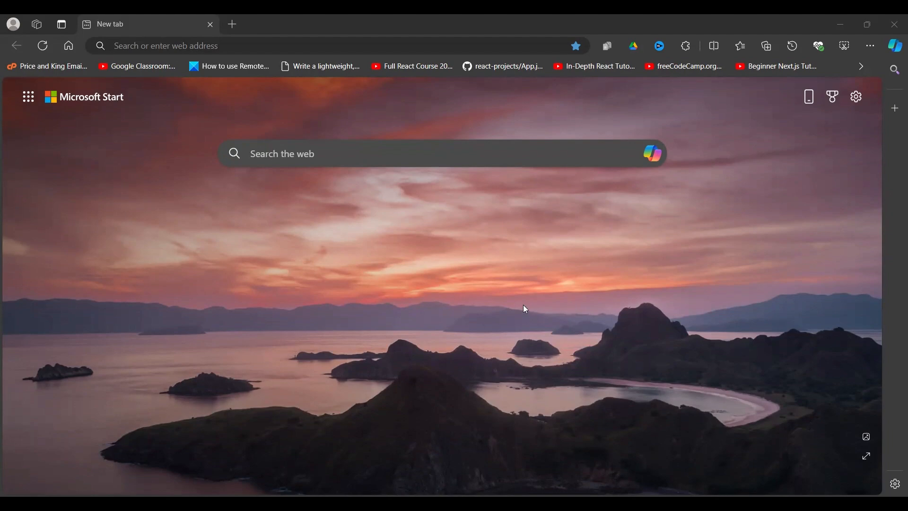
Navigate the browser to postgres.new to reach an empty database workspace
{"action": "left_click", "coordinate": [199, 45]}
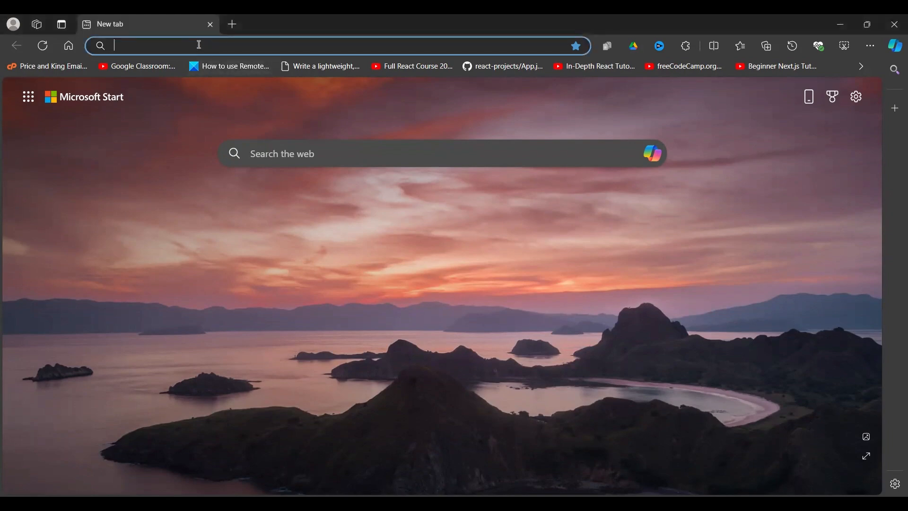
{"action": "type", "text": "p"}
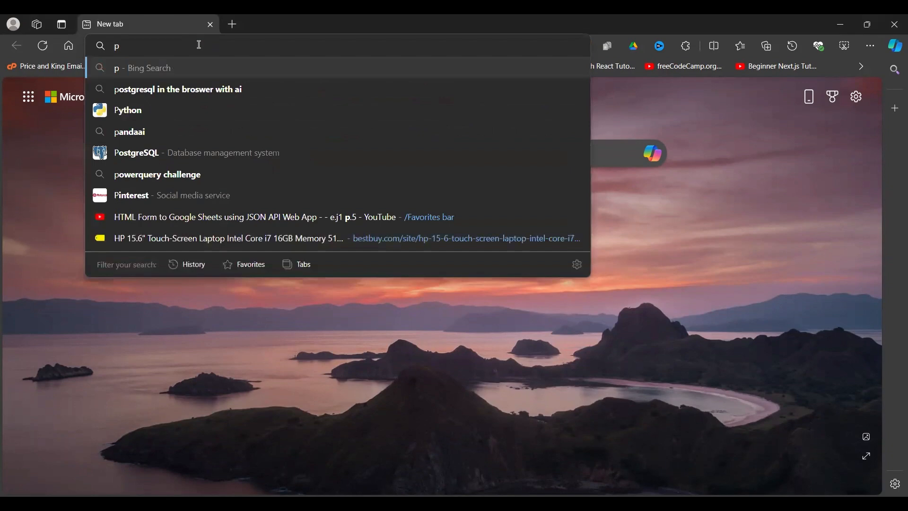
{"action": "type", "text": "os"}
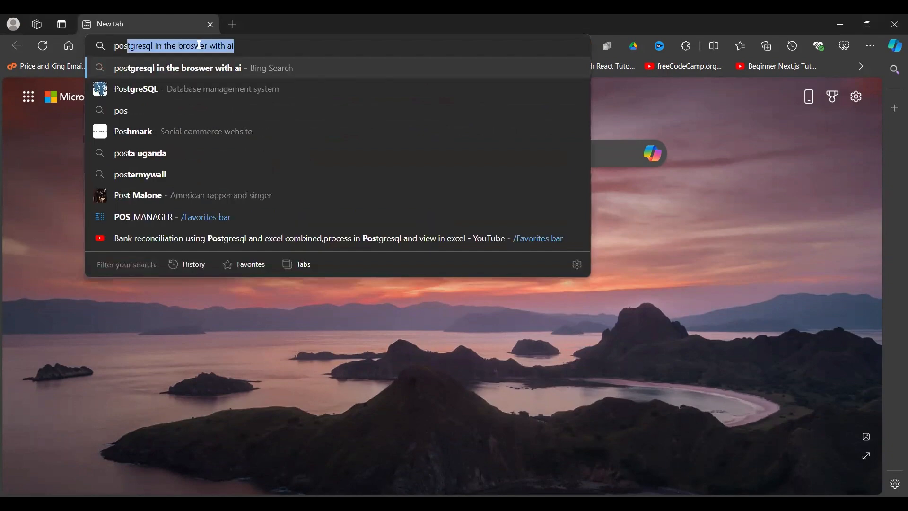
{"action": "type", "text": "t"}
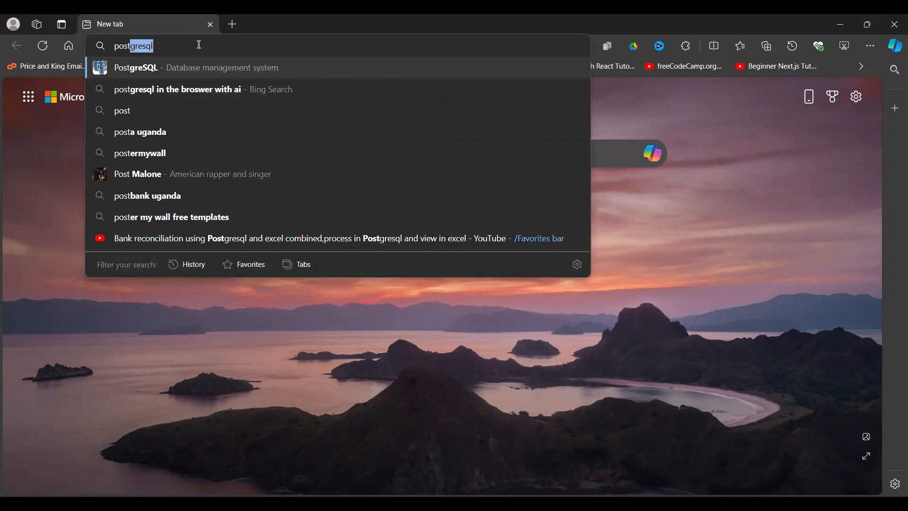
{"action": "type", "text": "gres"}
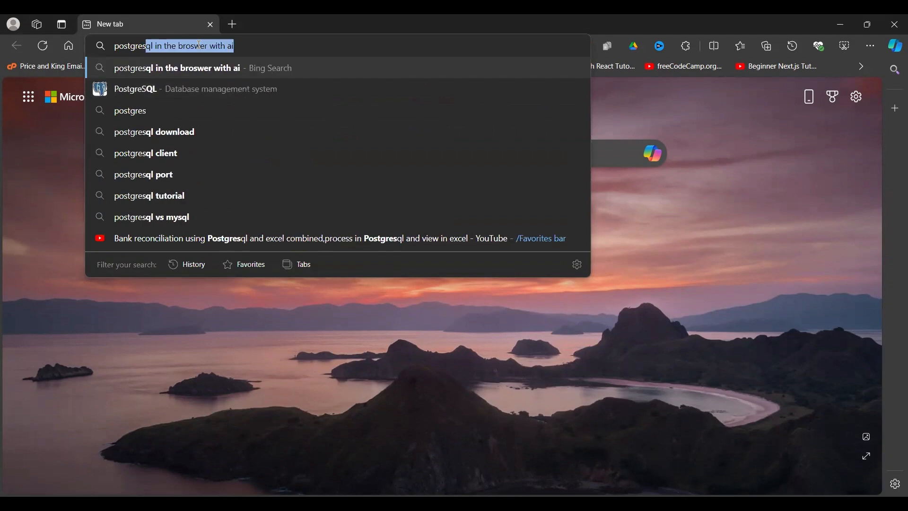
{"action": "type", "text": ".new"}
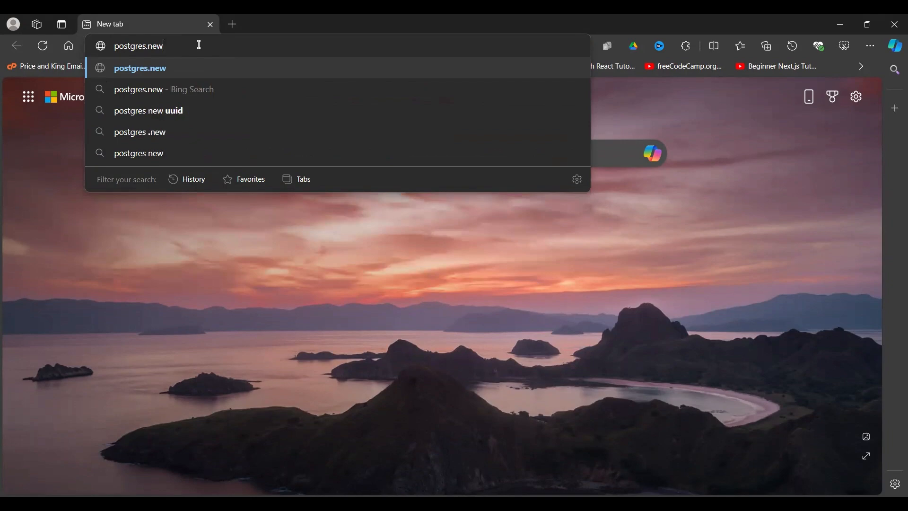
{"action": "key", "text": "Return"}
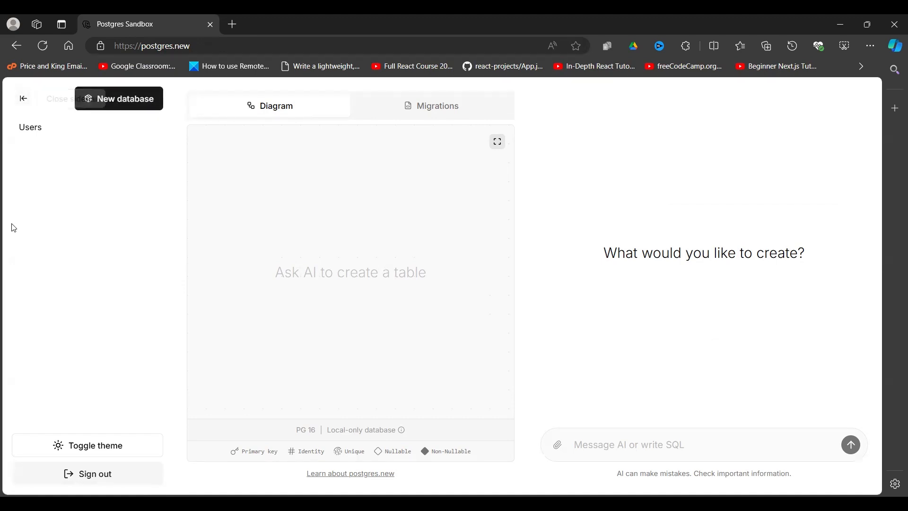
{"action": "left_click", "coordinate": [23, 100]}
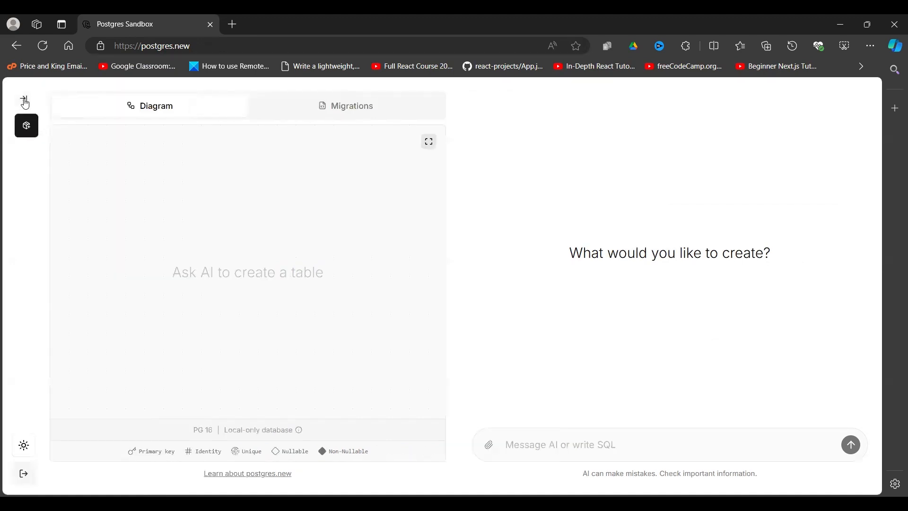
{"action": "left_click", "coordinate": [23, 100]}
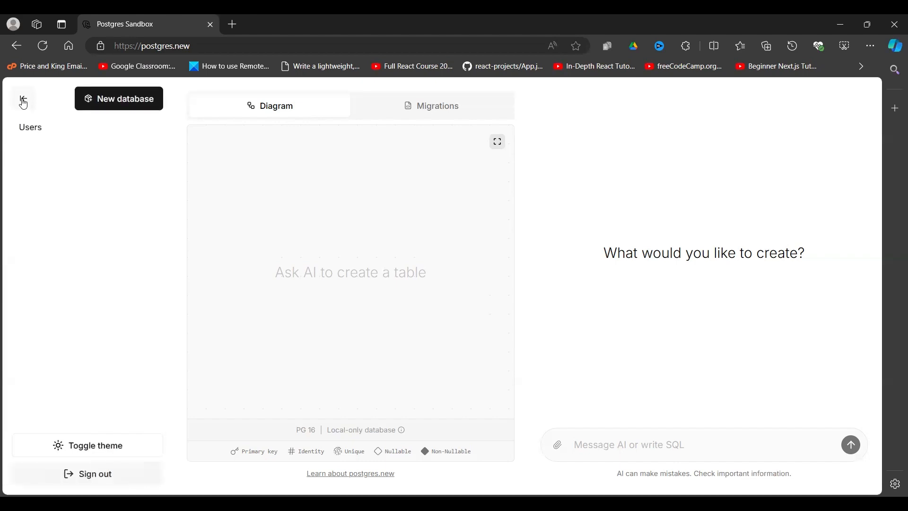
{"action": "left_click", "coordinate": [123, 449]}
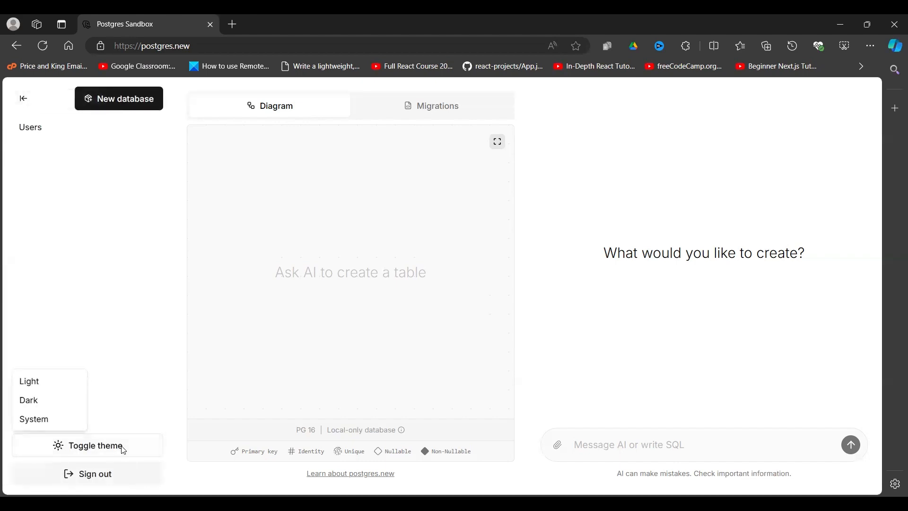
{"action": "left_click", "coordinate": [51, 387]}
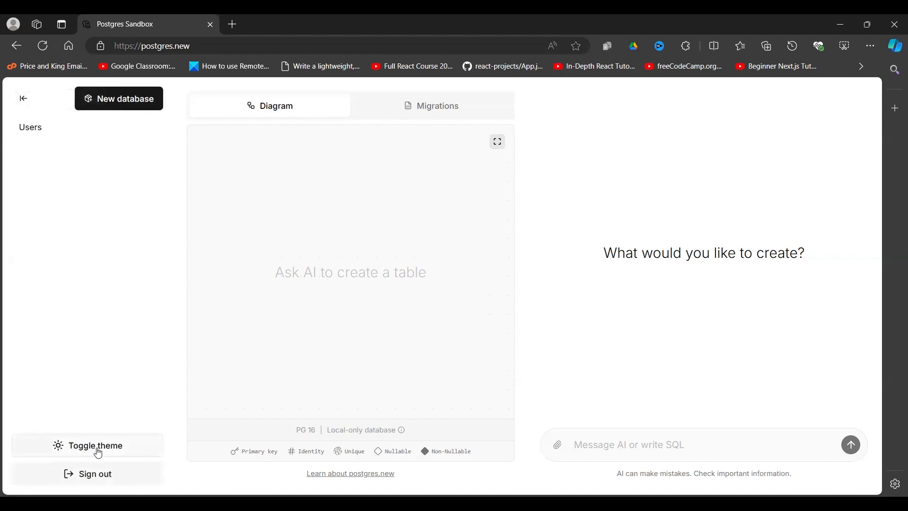
{"action": "left_click", "coordinate": [97, 447]}
{"action": "left_click", "coordinate": [43, 401]}
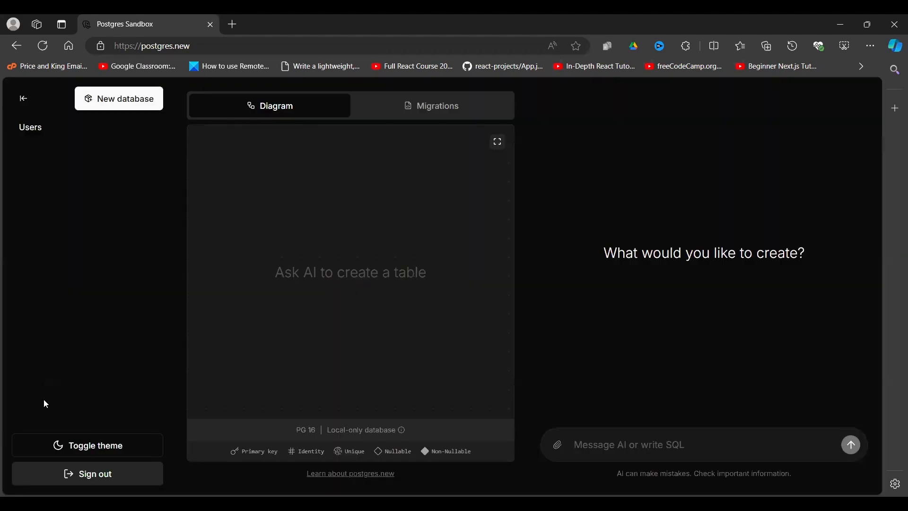
{"action": "left_click", "coordinate": [99, 442]}
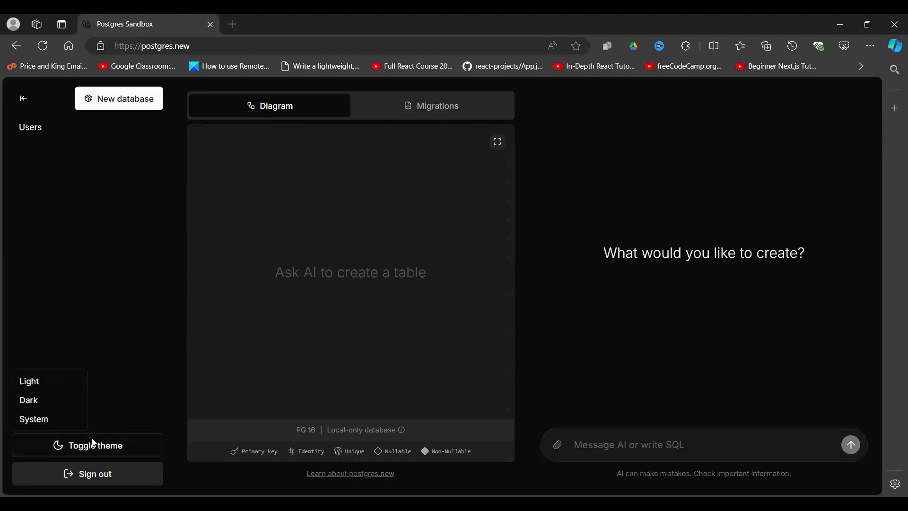
{"action": "left_click", "coordinate": [42, 418]}
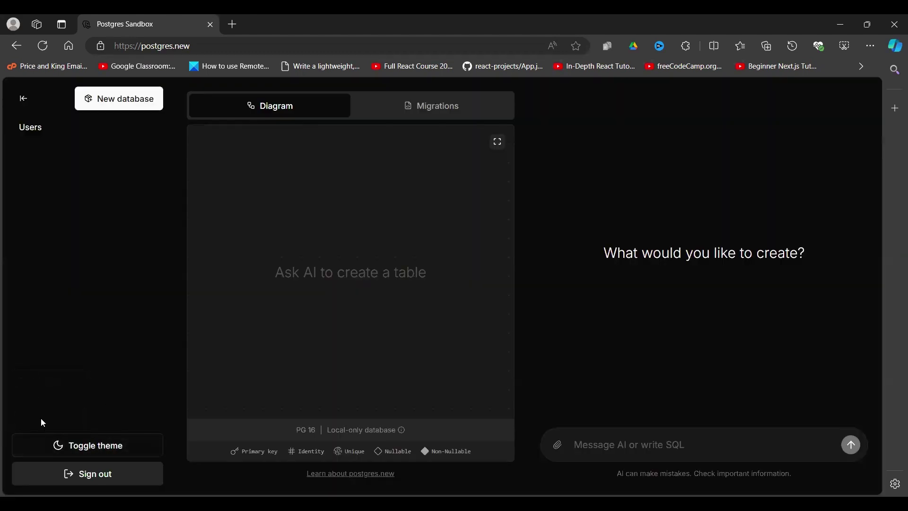
{"action": "left_click", "coordinate": [103, 446]}
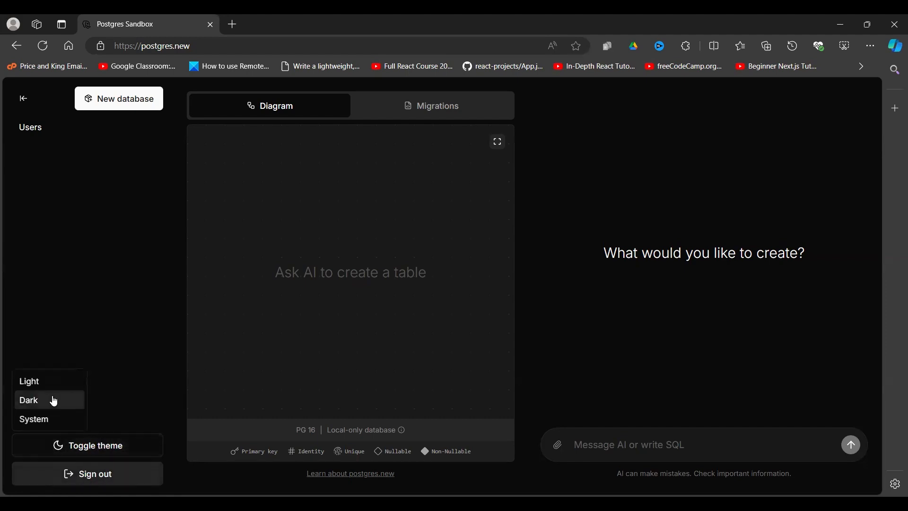
{"action": "left_click", "coordinate": [35, 382]}
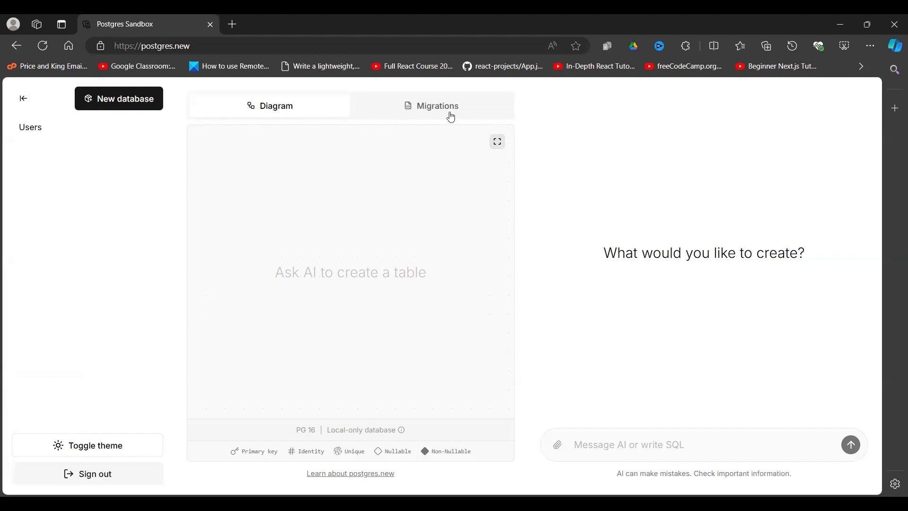
Show the empty Migrations view and place the cursor in the AI chat box
{"action": "left_click", "coordinate": [438, 106]}
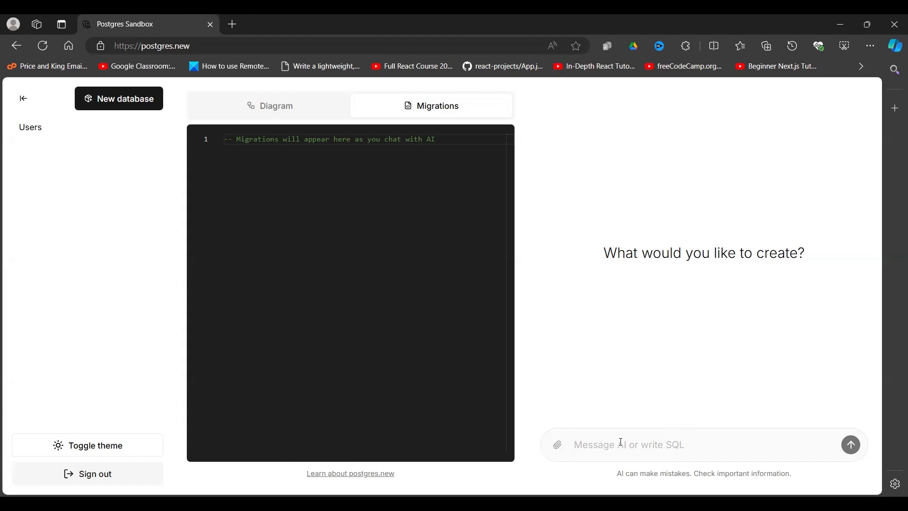
{"action": "left_click", "coordinate": [600, 444]}
{"action": "type", "text": "c"}
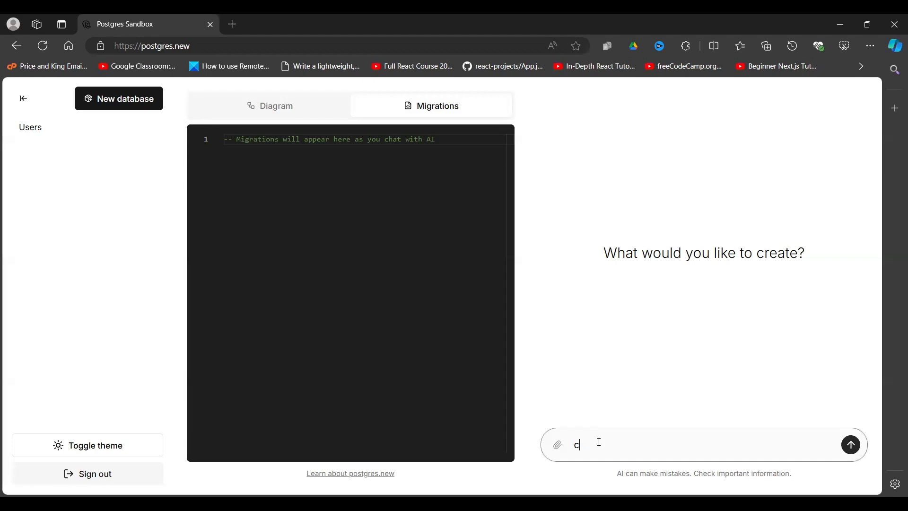
{"action": "type", "text": "reate"}
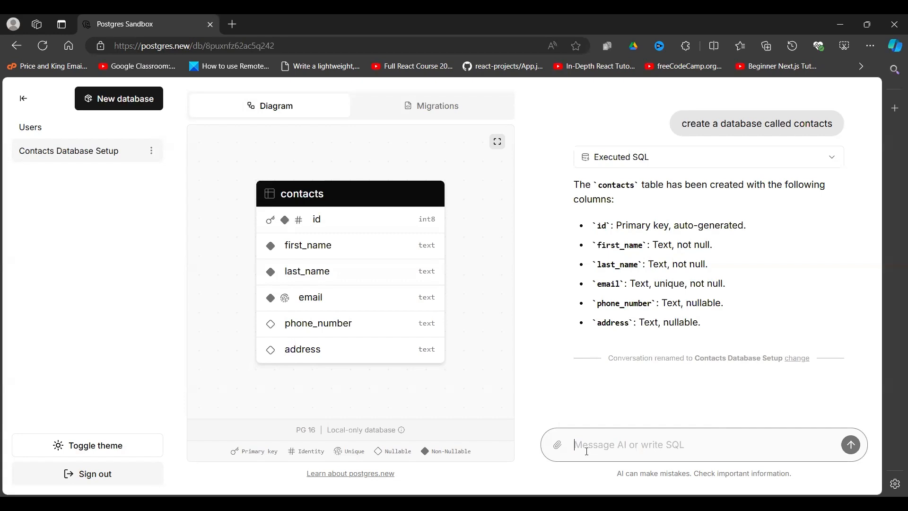
{"action": "type", "text": "p"}
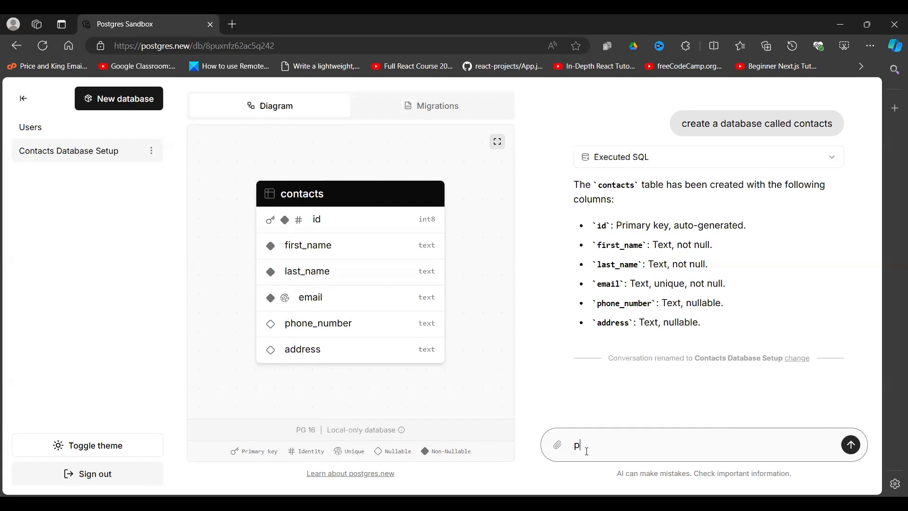
{"action": "type", "text": "lease add a column called state"}
Send 'please add a column called state' so contacts gains a state column
{"action": "key", "text": "Return"}
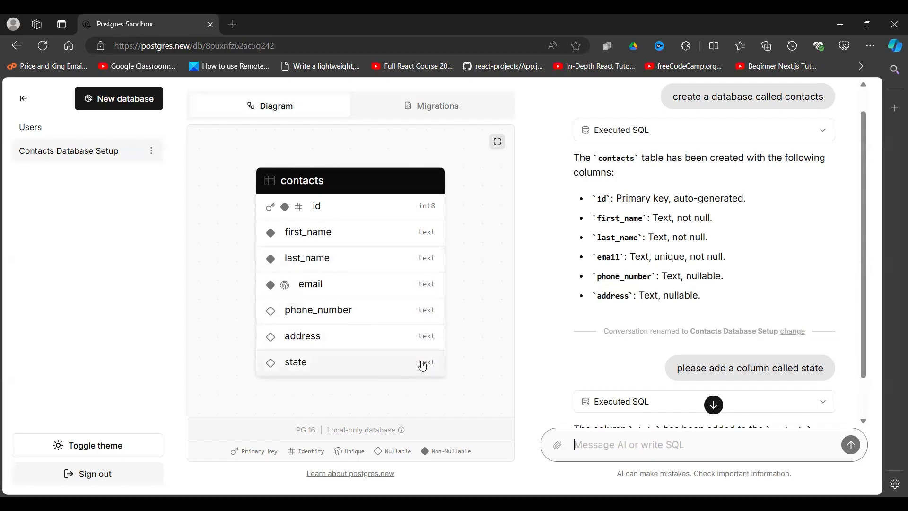
{"action": "scroll", "coordinate": [781, 284], "scroll_direction": "down", "scroll_amount": 2}
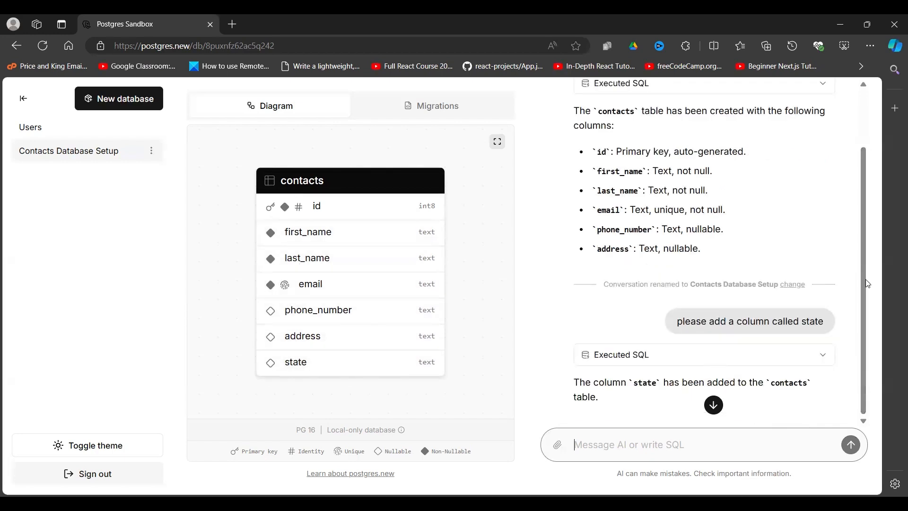
{"action": "type", "text": "a"}
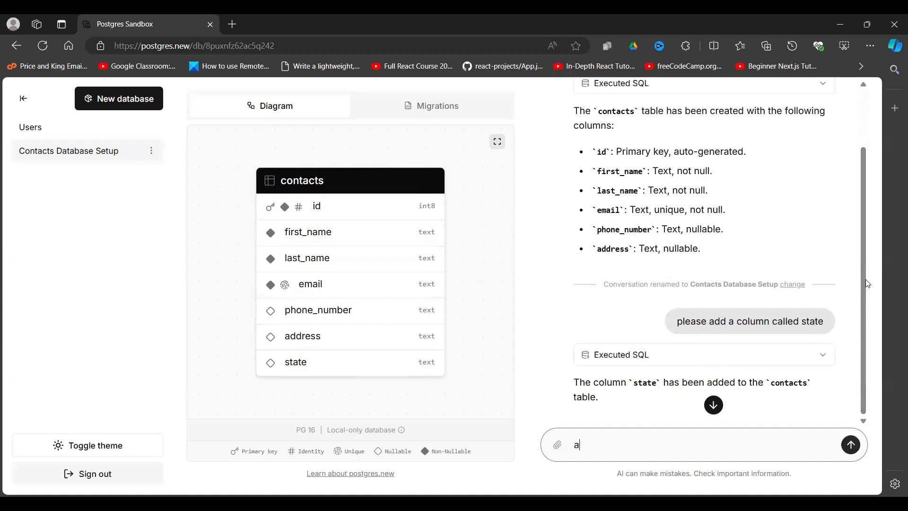
{"action": "type", "text": "dd a sample"}
{"action": "type", "text": " data of 10"}
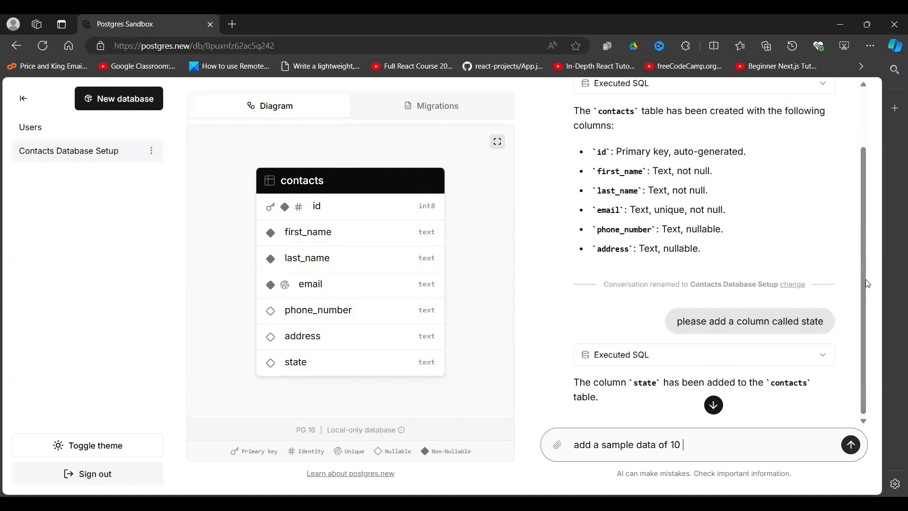
{"action": "type", "text": "5 rows"}
Send 'add a sample data of 15 rows' so the AI inserts sample contacts
{"action": "key", "text": "Return"}
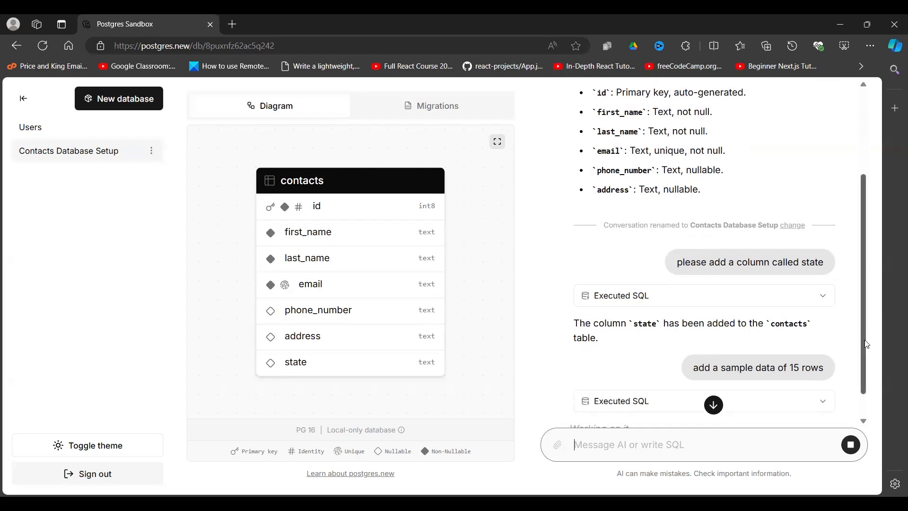
{"action": "scroll", "coordinate": [863, 287], "scroll_direction": "up", "scroll_amount": 3}
{"action": "left_click_drag", "start_coordinate": [863, 287], "coordinate": [858, 250]}
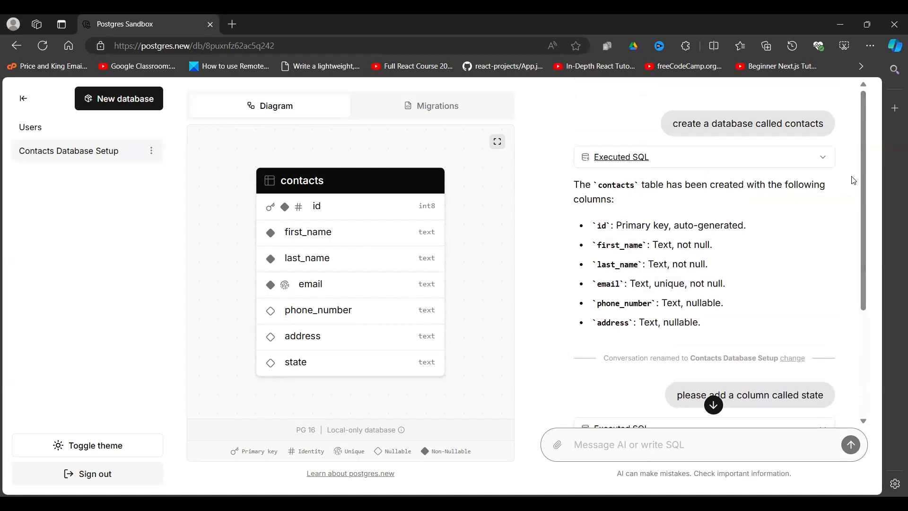
Review the executed create table and alter table (state column) SQL in the chat
{"action": "left_click", "coordinate": [781, 156]}
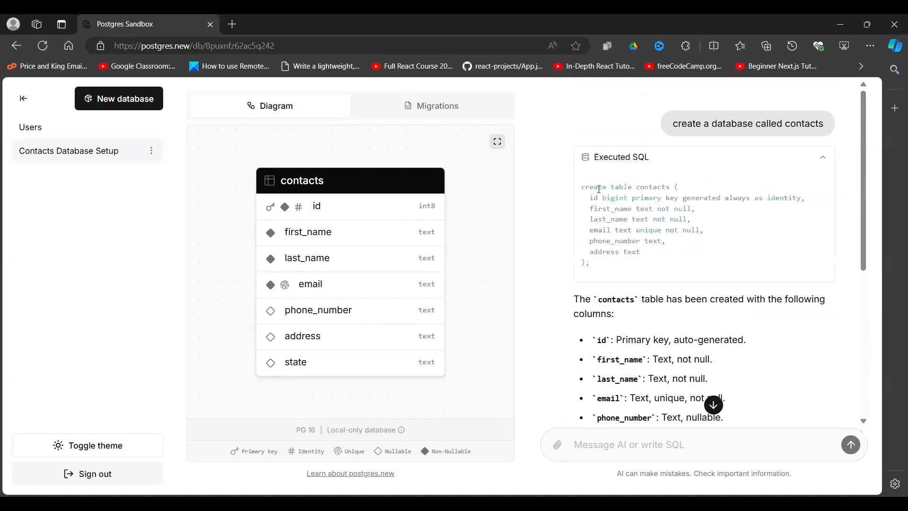
{"action": "left_click_drag", "start_coordinate": [581, 185], "coordinate": [671, 272]}
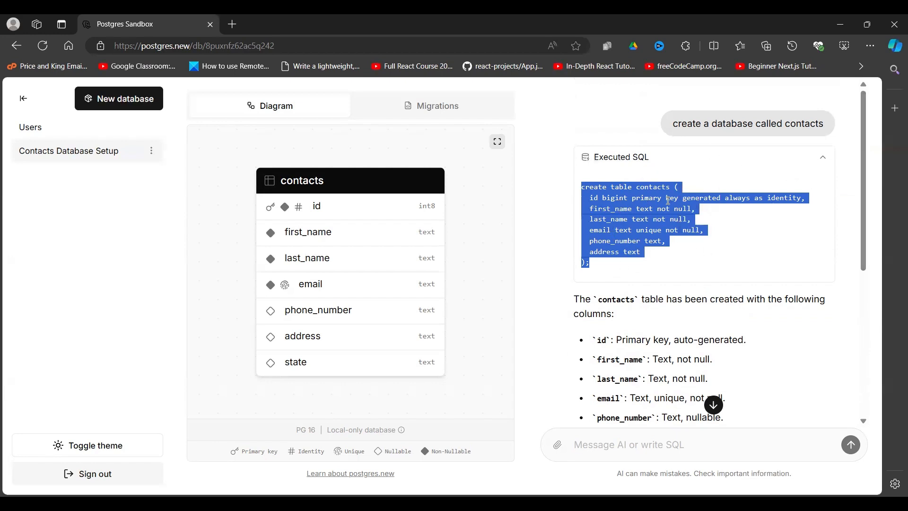
{"action": "left_click_drag", "start_coordinate": [863, 213], "coordinate": [857, 305]}
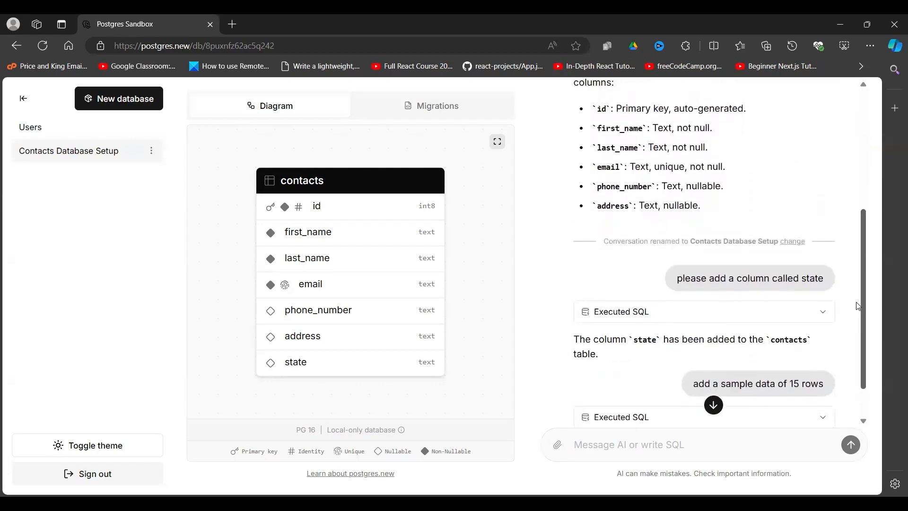
{"action": "scroll", "coordinate": [858, 305], "scroll_direction": "down", "scroll_amount": 2}
{"action": "left_click", "coordinate": [823, 271]}
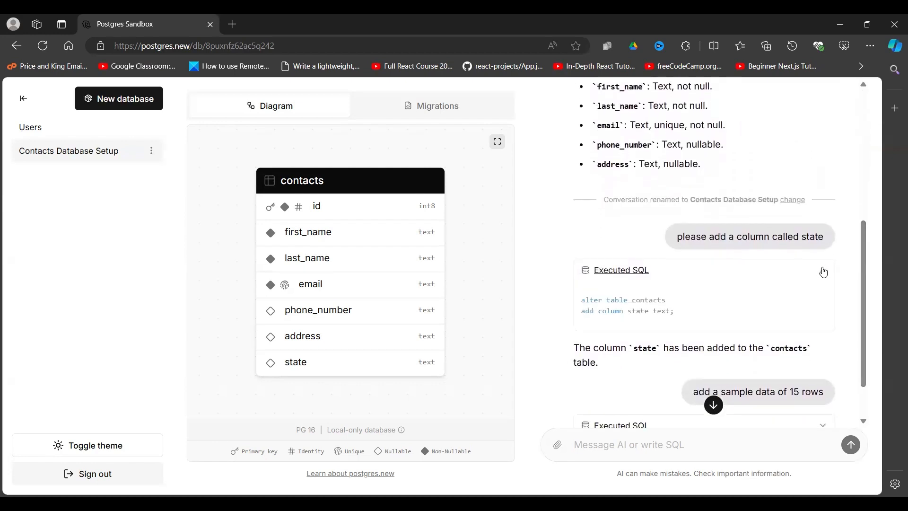
{"action": "left_click_drag", "start_coordinate": [581, 300], "coordinate": [704, 318]}
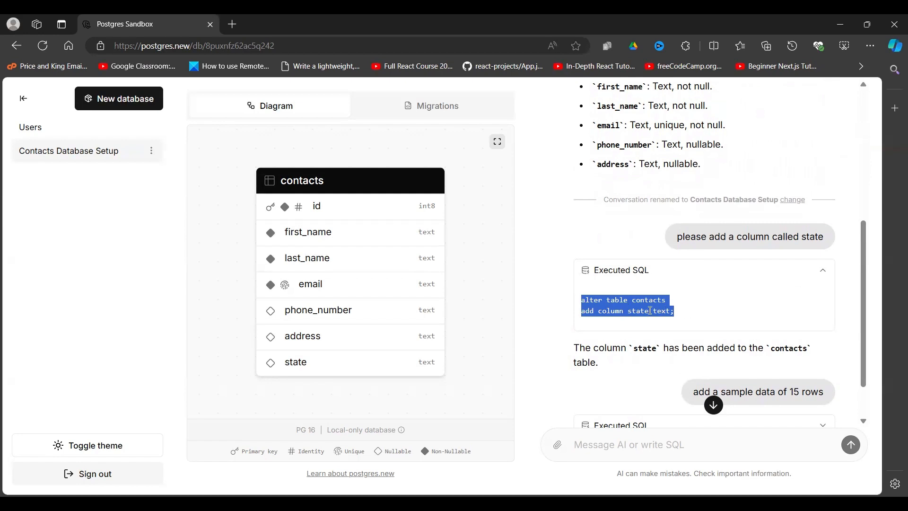
{"action": "left_click_drag", "start_coordinate": [650, 310], "coordinate": [660, 311]}
{"action": "scroll", "coordinate": [870, 341], "scroll_direction": "down", "scroll_amount": 1}
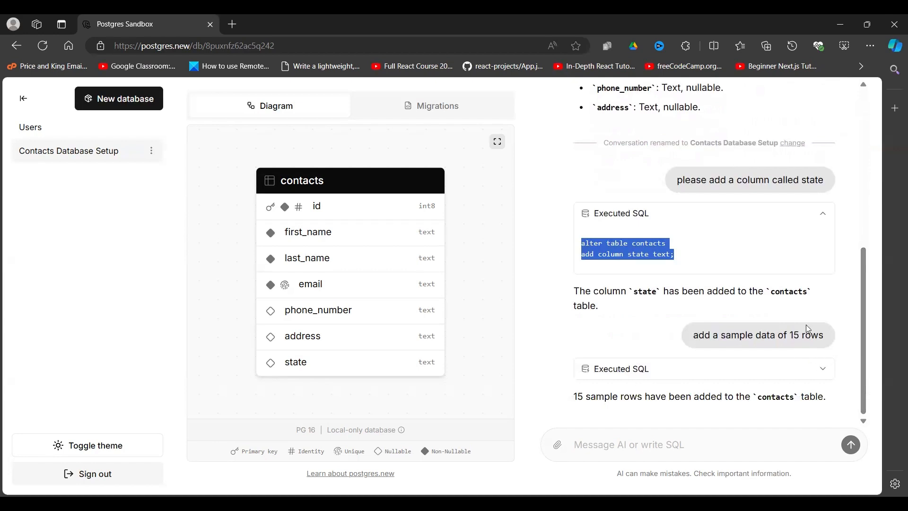
Review the executed insert SQL and the values of the 15 sample rows
{"action": "left_click", "coordinate": [822, 370]}
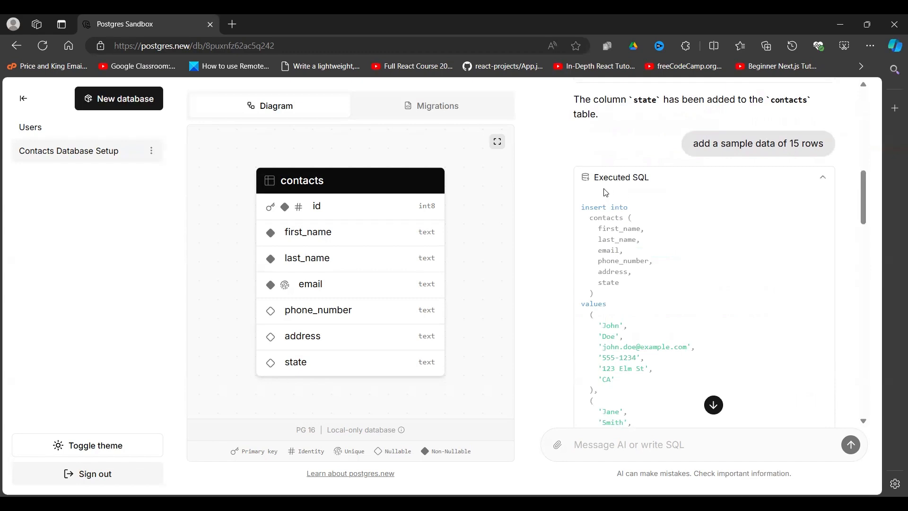
{"action": "left_click_drag", "start_coordinate": [584, 206], "coordinate": [654, 335]}
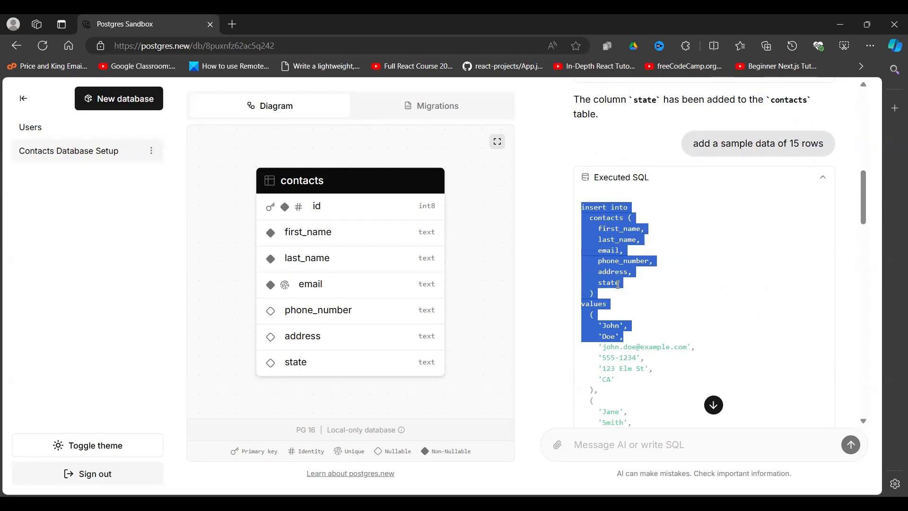
{"action": "left_click_drag", "start_coordinate": [863, 206], "coordinate": [861, 243]}
{"action": "left_click", "coordinate": [593, 122]}
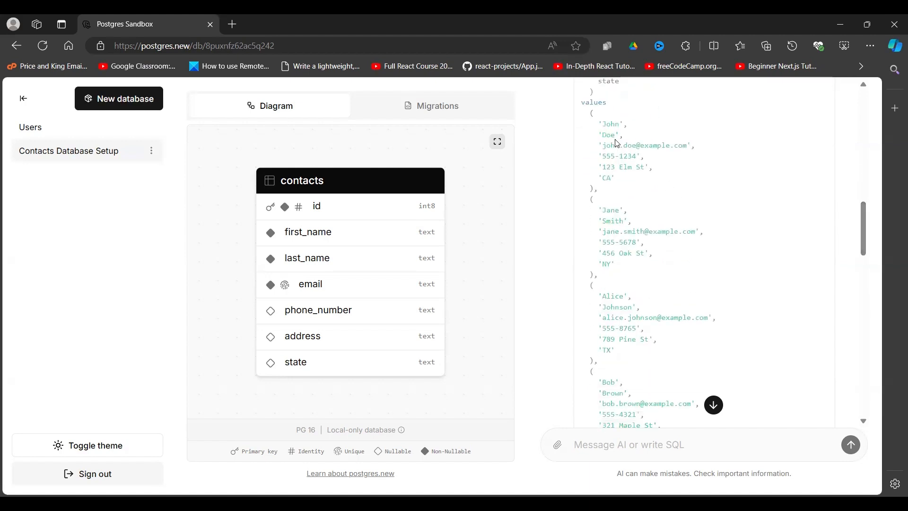
{"action": "left_click_drag", "start_coordinate": [591, 114], "coordinate": [659, 339]}
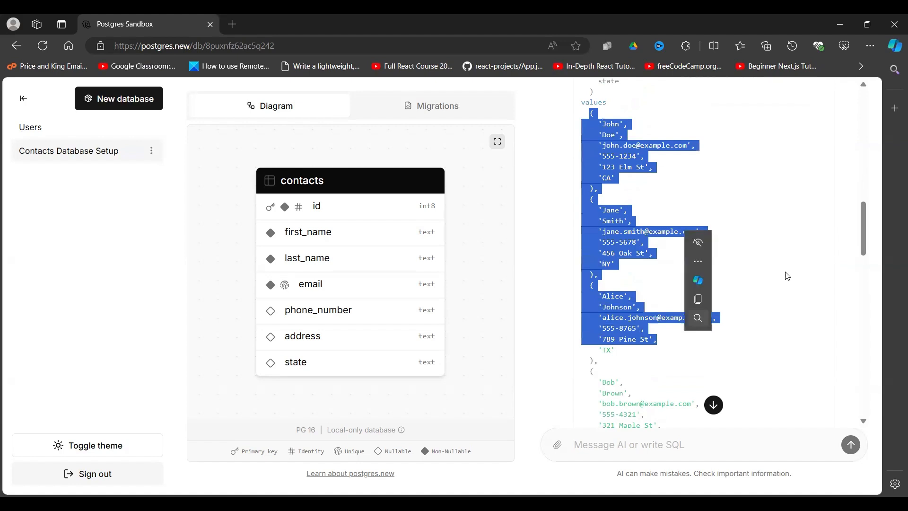
{"action": "left_click_drag", "start_coordinate": [863, 270], "coordinate": [859, 398]}
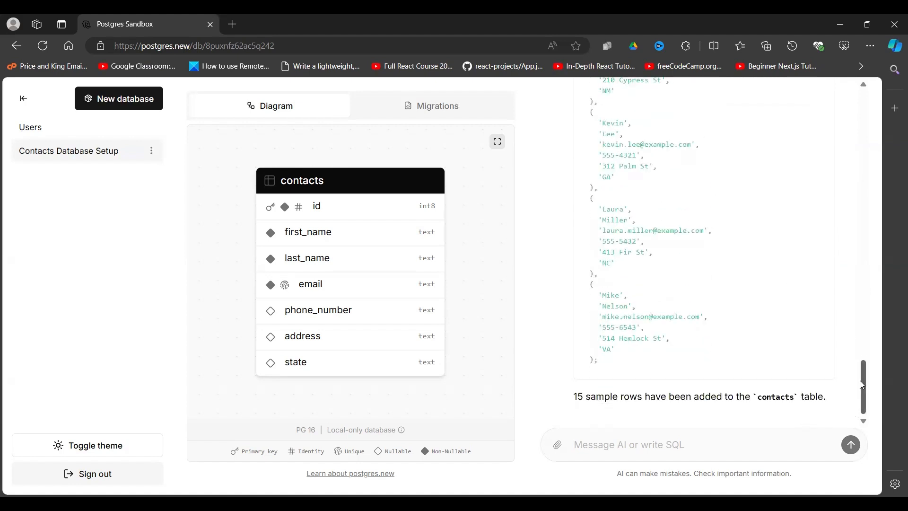
Ask the AI to 'run a query to display all the data' and review its select * query
{"action": "left_click", "coordinate": [623, 444]}
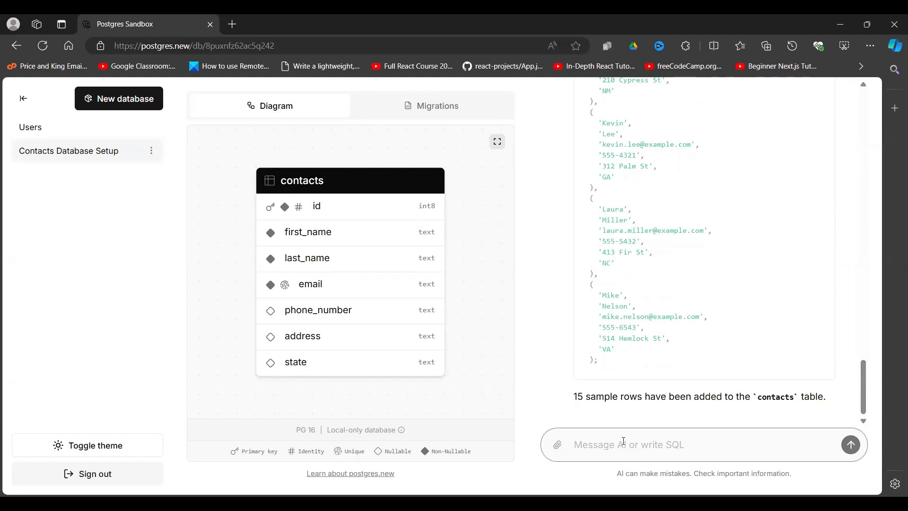
{"action": "type", "text": "r"}
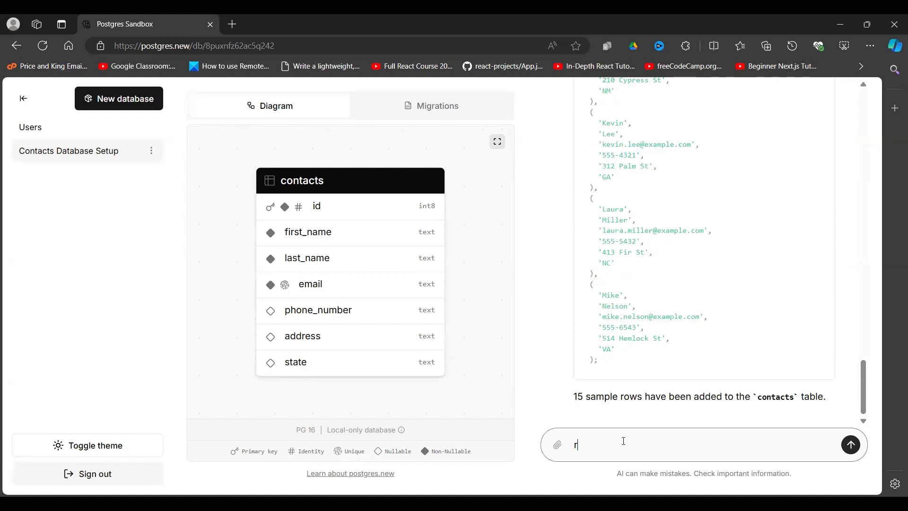
{"action": "type", "text": "un a query to display all the data"}
{"action": "key", "text": "Return"}
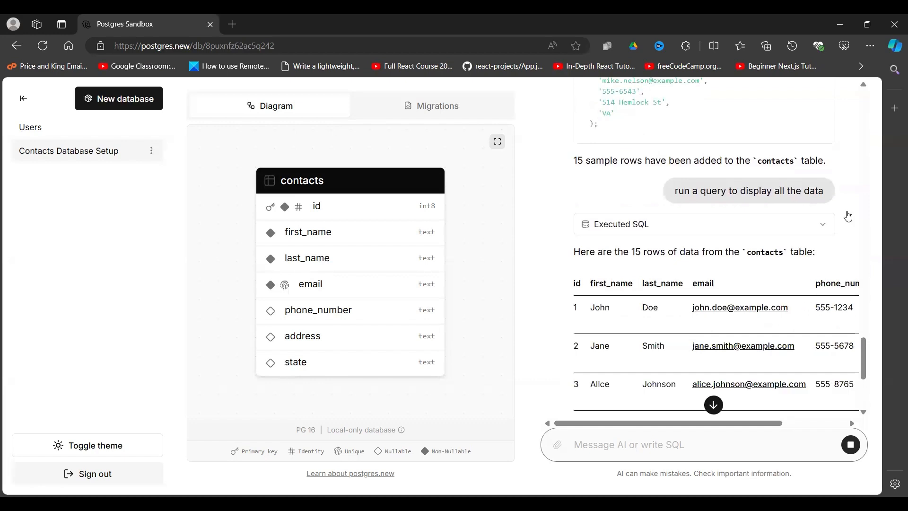
{"action": "left_click", "coordinate": [823, 224]}
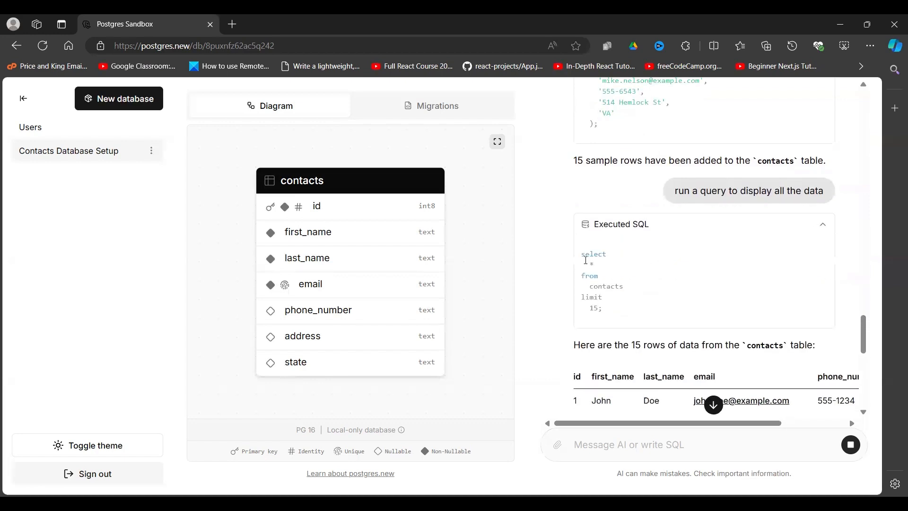
{"action": "left_click_drag", "start_coordinate": [577, 252], "coordinate": [605, 267]}
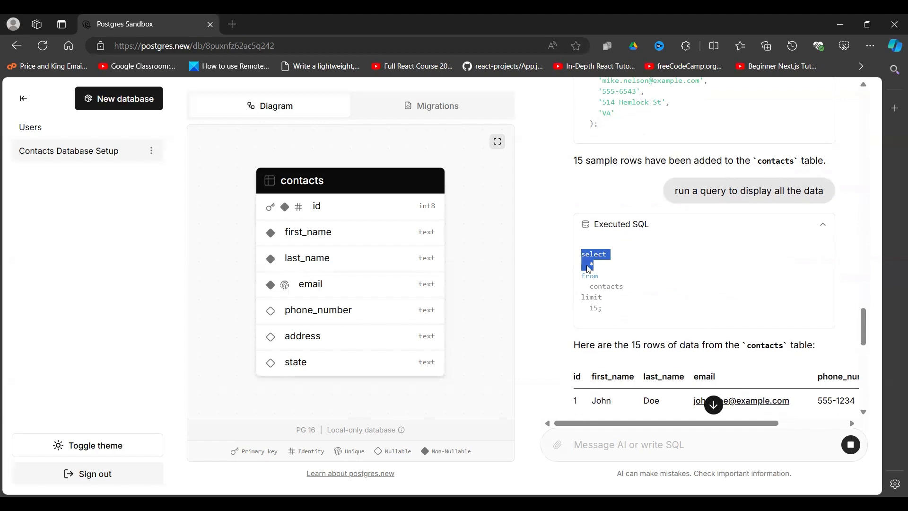
{"action": "left_click", "coordinate": [611, 287]}
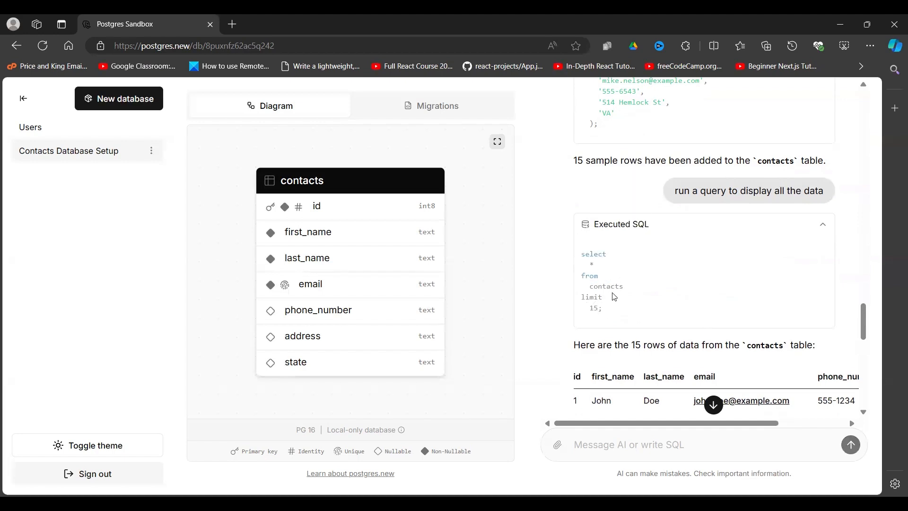
Collapse the query SQL and the database sidebar to view all 15 returned rows
{"action": "left_click", "coordinate": [823, 224]}
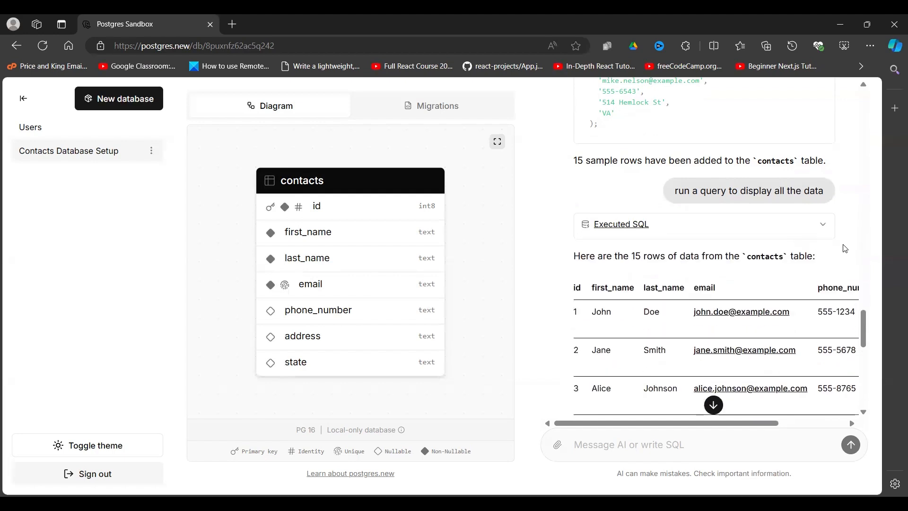
{"action": "left_click_drag", "start_coordinate": [865, 321], "coordinate": [866, 340]}
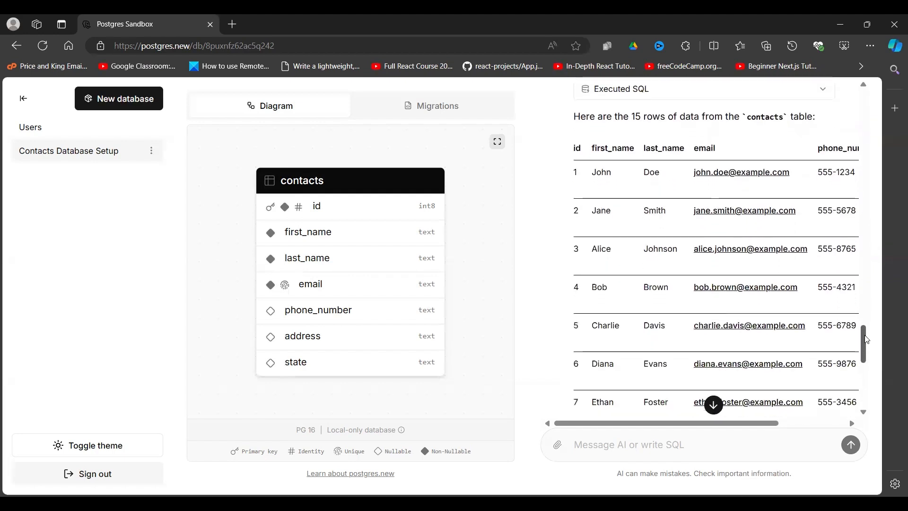
{"action": "mouse_move", "coordinate": [765, 424]}
{"action": "left_mouse_down"}
{"action": "mouse_move", "coordinate": [791, 426]}
{"action": "mouse_move", "coordinate": [656, 430]}
{"action": "left_mouse_up"}
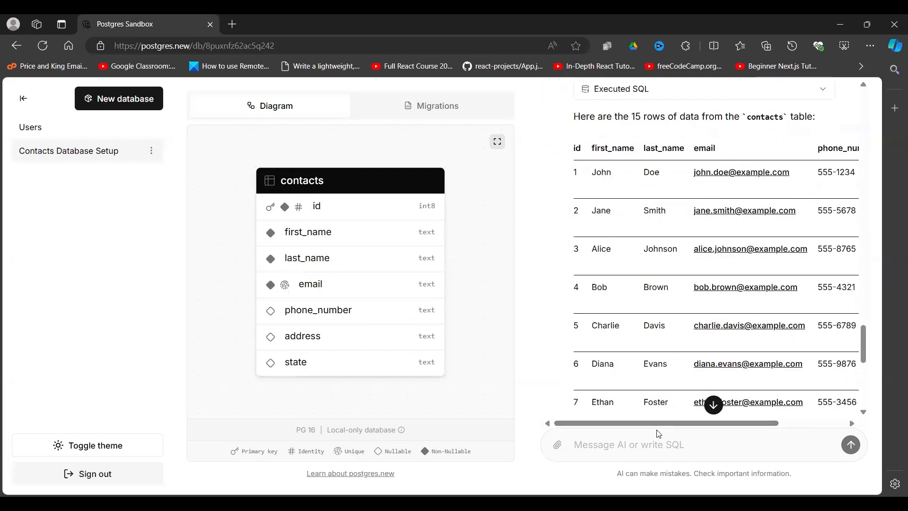
{"action": "left_click", "coordinate": [24, 98]}
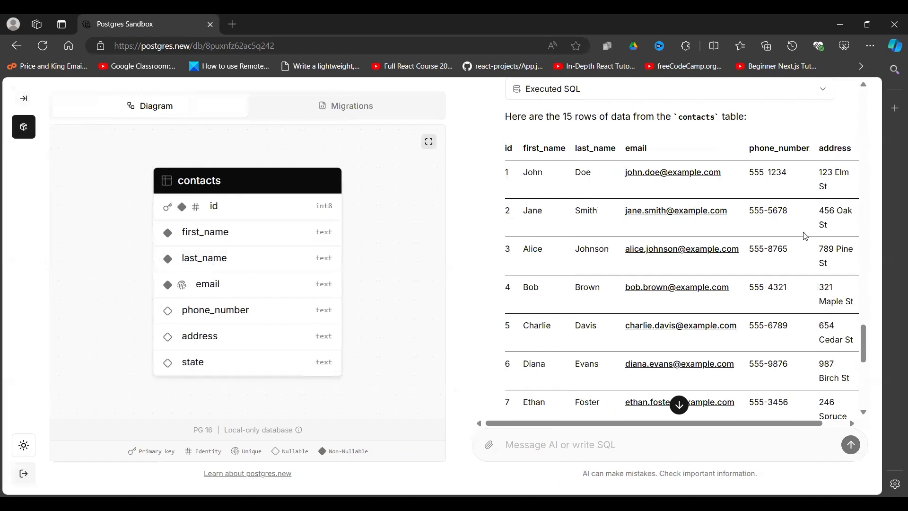
{"action": "left_click_drag", "start_coordinate": [750, 423], "coordinate": [772, 420]}
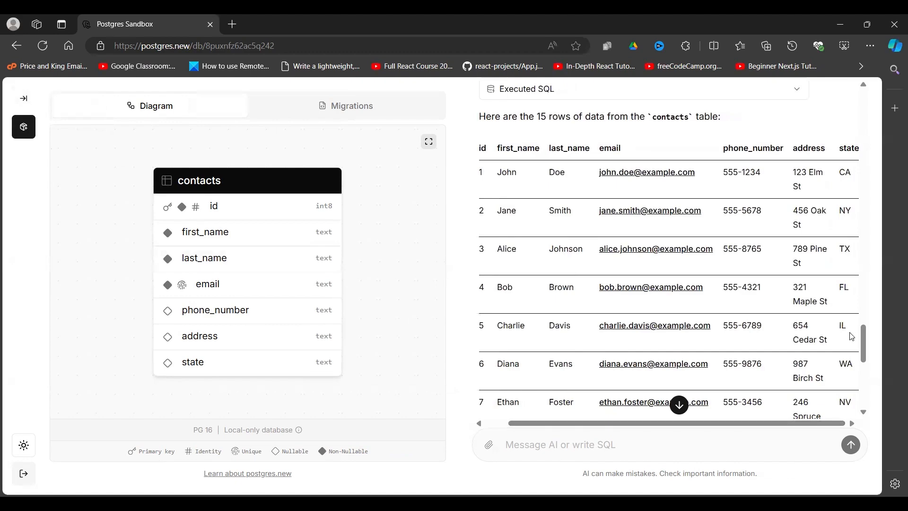
{"action": "mouse_move", "coordinate": [865, 342]}
{"action": "left_mouse_down"}
{"action": "mouse_move", "coordinate": [867, 356]}
{"action": "mouse_move", "coordinate": [862, 321]}
{"action": "mouse_move", "coordinate": [865, 365]}
{"action": "mouse_move", "coordinate": [872, 327]}
{"action": "mouse_move", "coordinate": [871, 351]}
{"action": "left_mouse_up"}
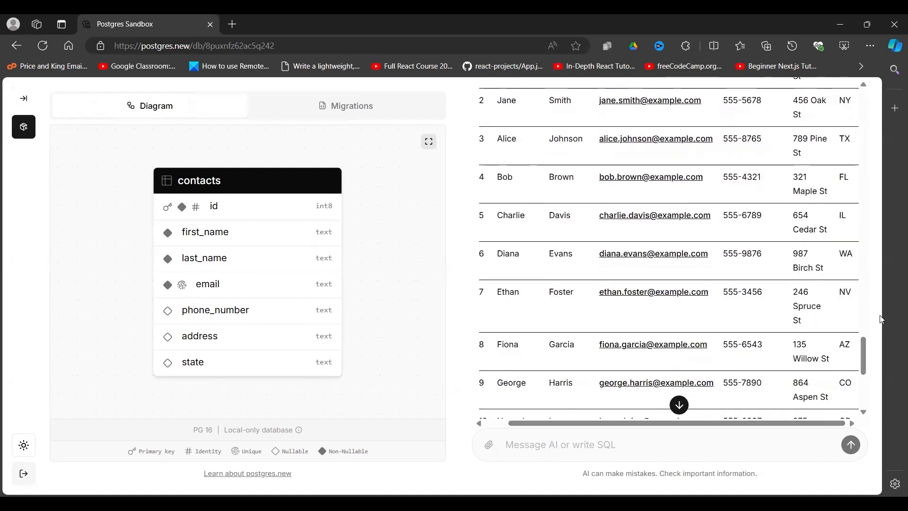
{"action": "mouse_move", "coordinate": [863, 352]}
{"action": "left_mouse_down"}
{"action": "mouse_move", "coordinate": [862, 321]}
{"action": "mouse_move", "coordinate": [860, 389]}
{"action": "mouse_move", "coordinate": [859, 320]}
{"action": "left_mouse_up"}
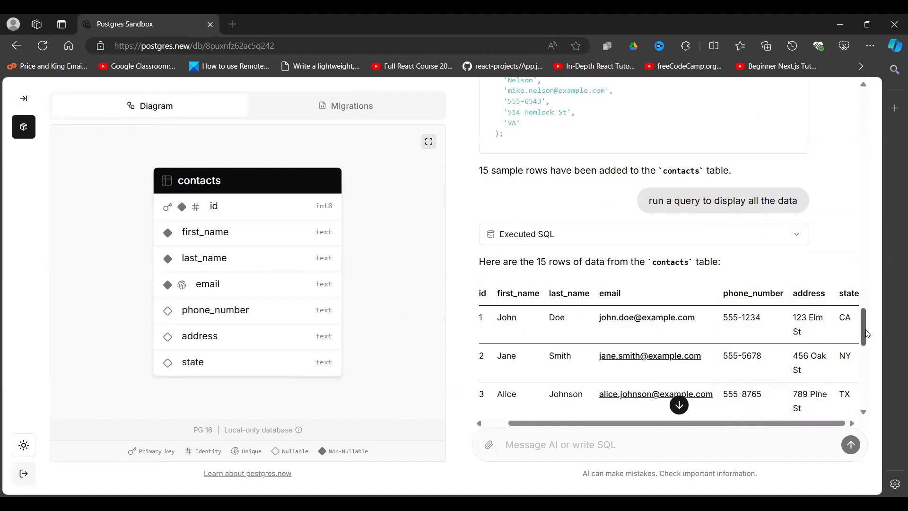
{"action": "scroll", "coordinate": [867, 334], "scroll_direction": "down", "scroll_amount": 3}
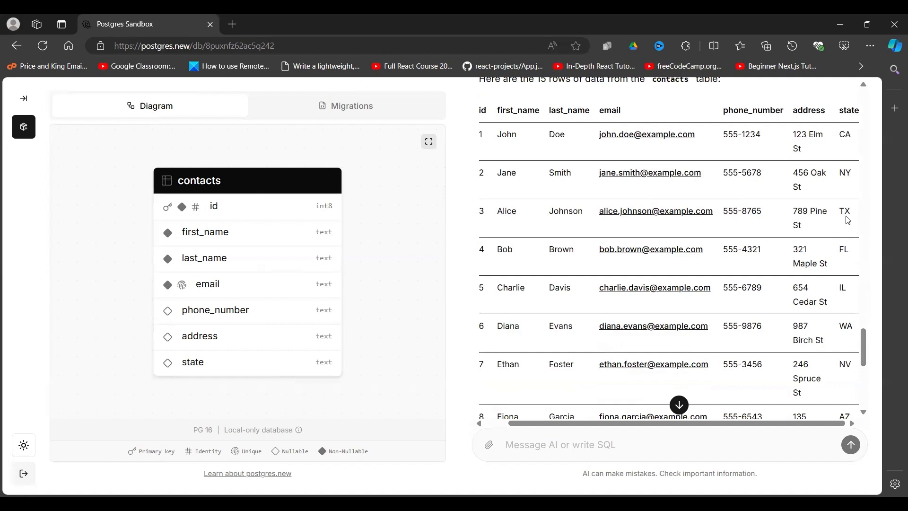
Send 'select all contacts with state as TX', returning only Alice Johnson
{"action": "left_click", "coordinate": [579, 437]}
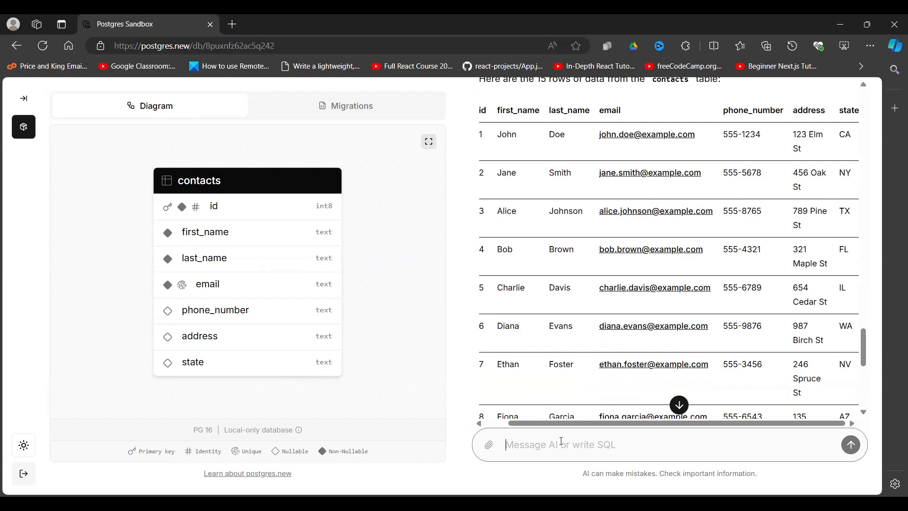
{"action": "type", "text": "select all contacts with state as TX"}
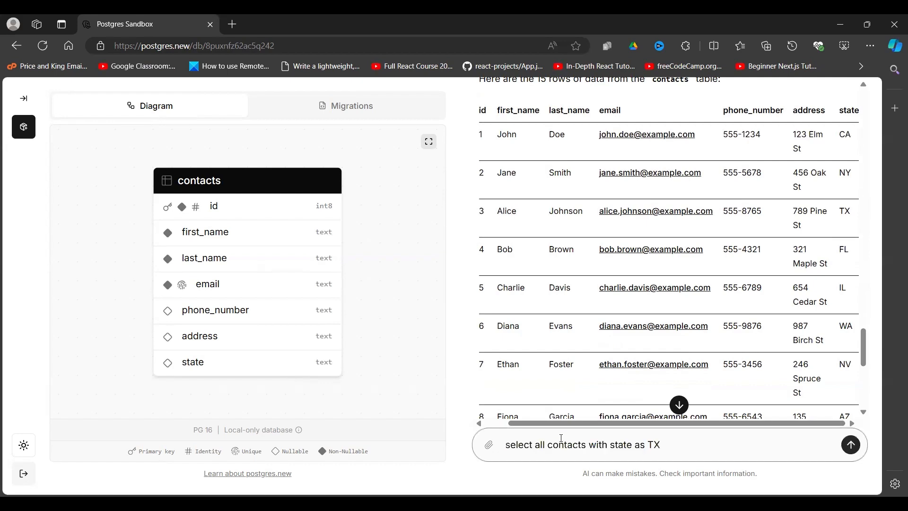
{"action": "left_click", "coordinate": [851, 446]}
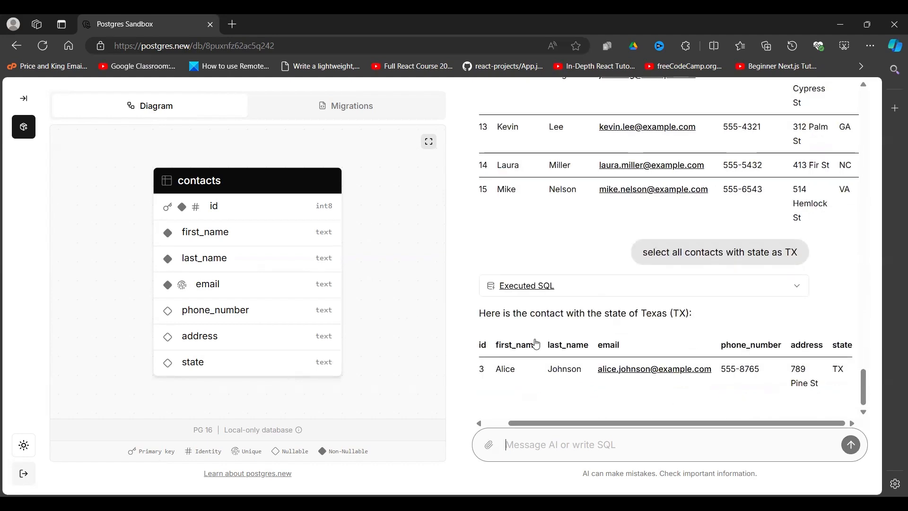
{"action": "left_click_drag", "start_coordinate": [864, 387], "coordinate": [869, 371]}
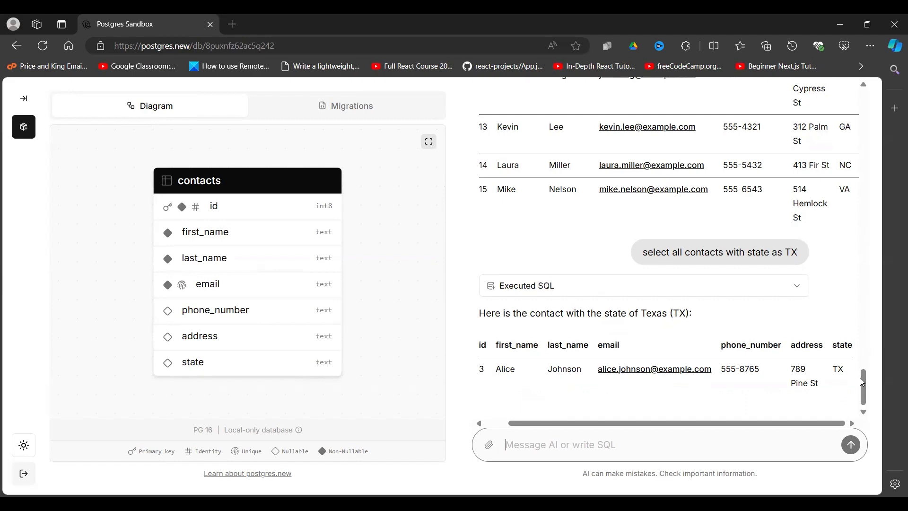
{"action": "left_click_drag", "start_coordinate": [862, 381], "coordinate": [855, 321]}
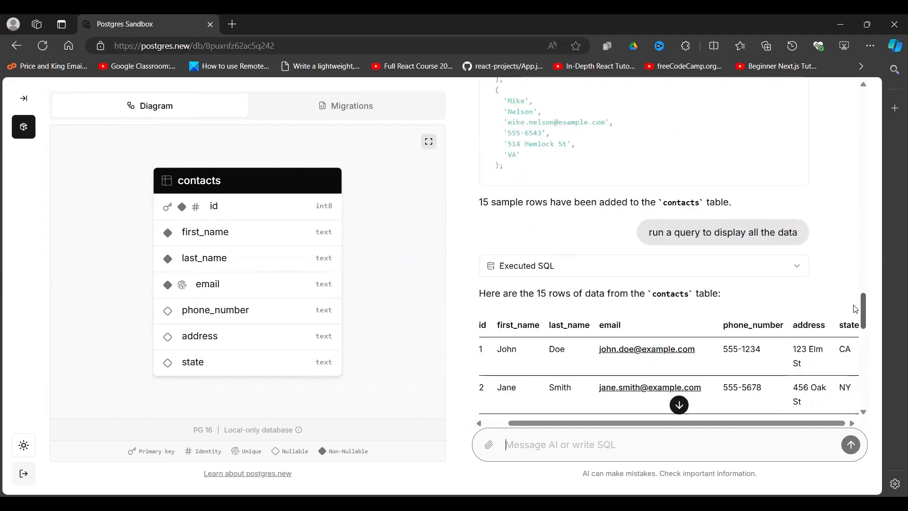
{"action": "left_click_drag", "start_coordinate": [855, 322], "coordinate": [856, 241]}
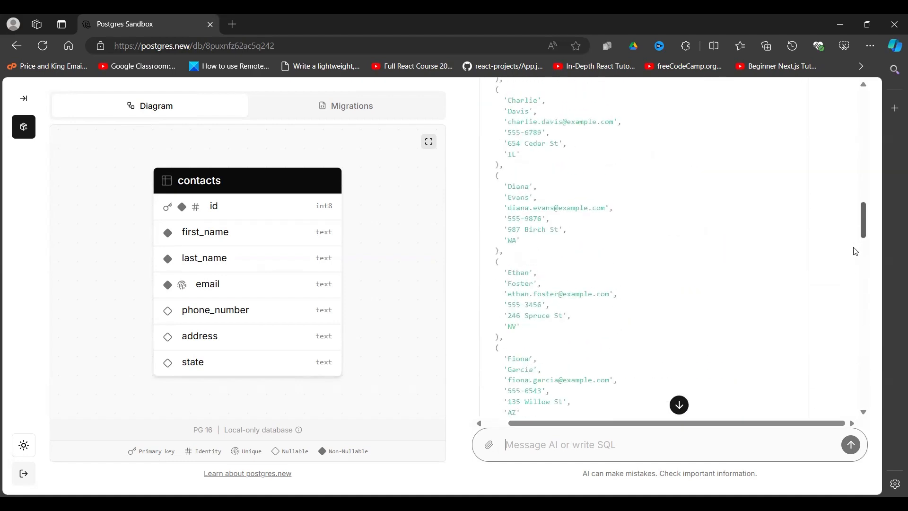
{"action": "scroll", "coordinate": [856, 253], "scroll_direction": "down", "scroll_amount": 2}
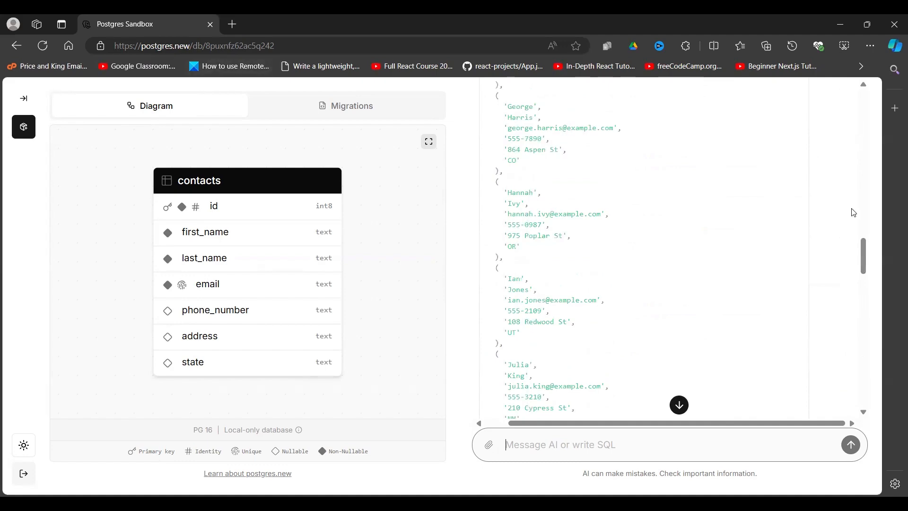
{"action": "left_click_drag", "start_coordinate": [864, 260], "coordinate": [854, 382]}
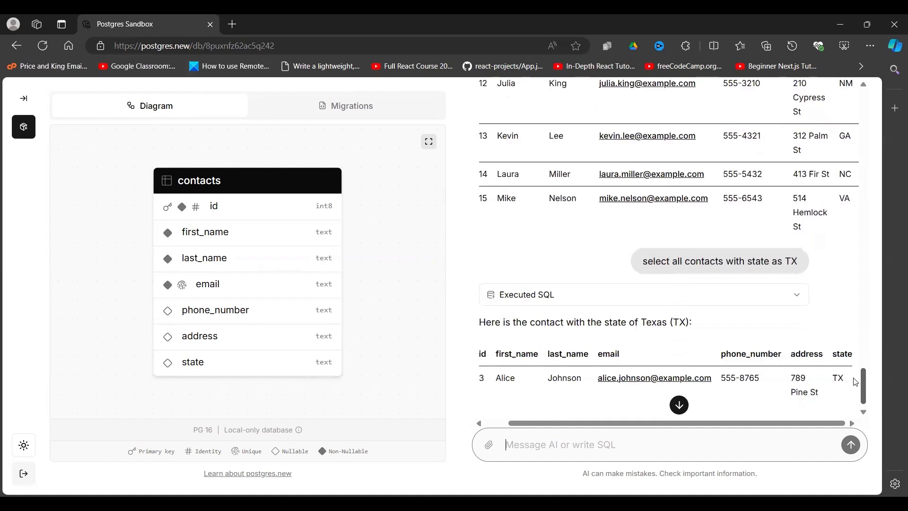
{"action": "mouse_move", "coordinate": [854, 382]}
{"action": "left_mouse_down"}
{"action": "mouse_move", "coordinate": [855, 354]}
{"action": "mouse_move", "coordinate": [864, 387]}
{"action": "left_mouse_up"}
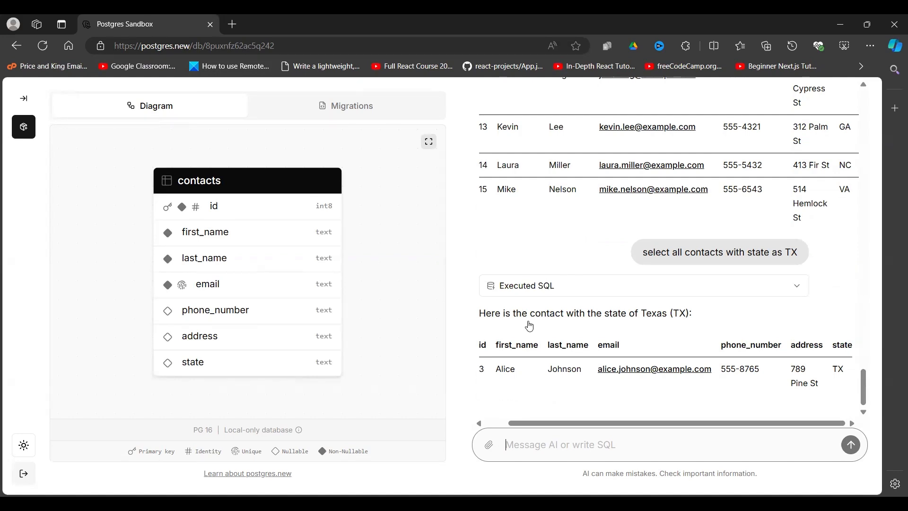
Show the database sidebar and the options menu for Contacts Database Setup
{"action": "left_click", "coordinate": [23, 99]}
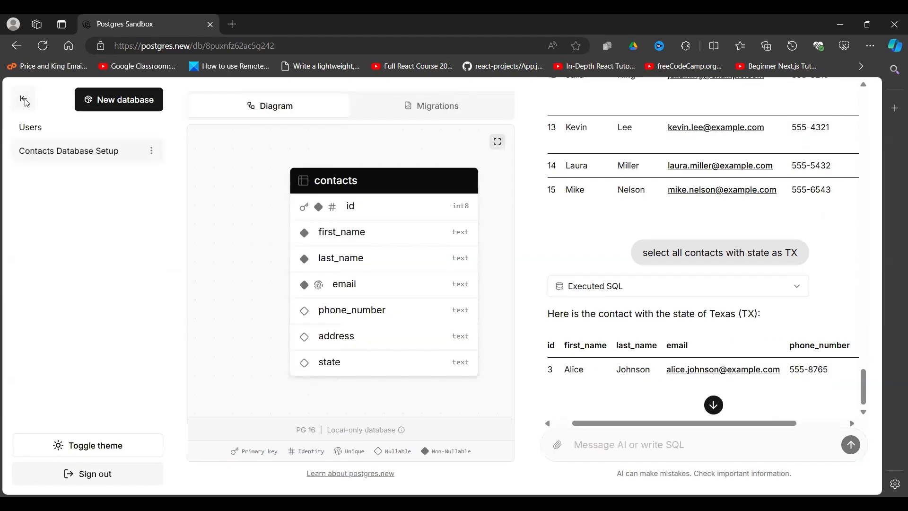
{"action": "left_click", "coordinate": [151, 151]}
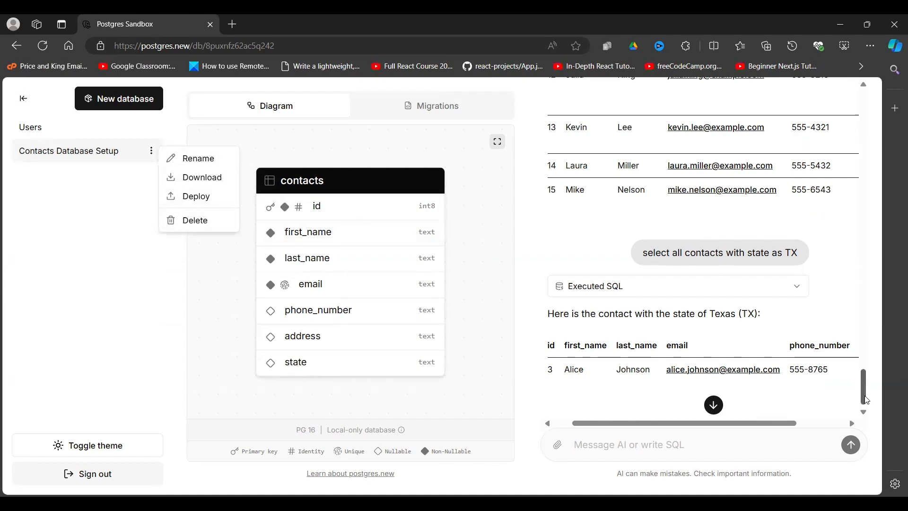
{"action": "left_click_drag", "start_coordinate": [866, 397], "coordinate": [864, 405]}
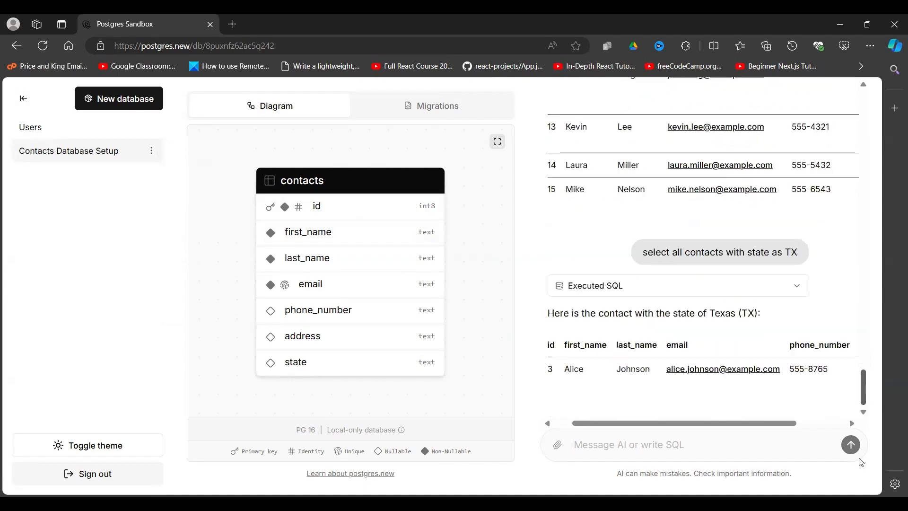
Send 'please download my table as a csv file' and review the executed COPY SQL for contacts.csv
{"action": "left_click", "coordinate": [620, 445]}
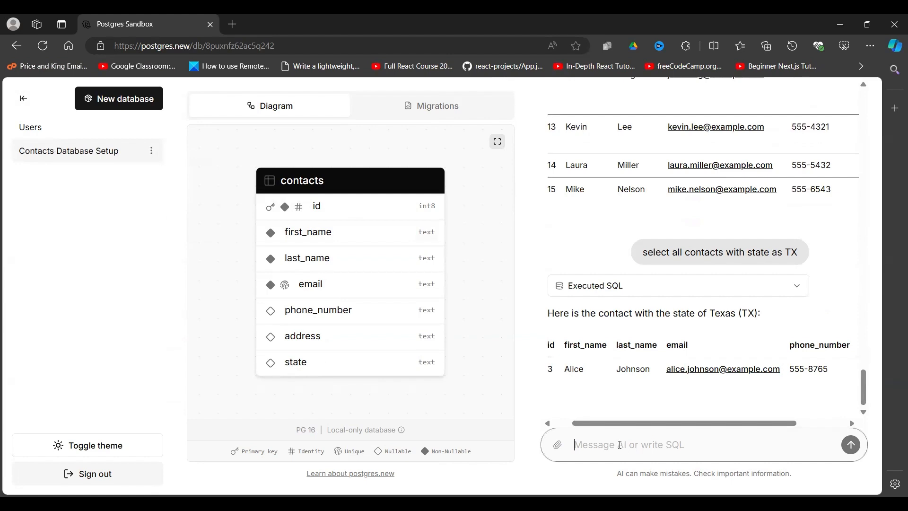
{"action": "type", "text": "p"}
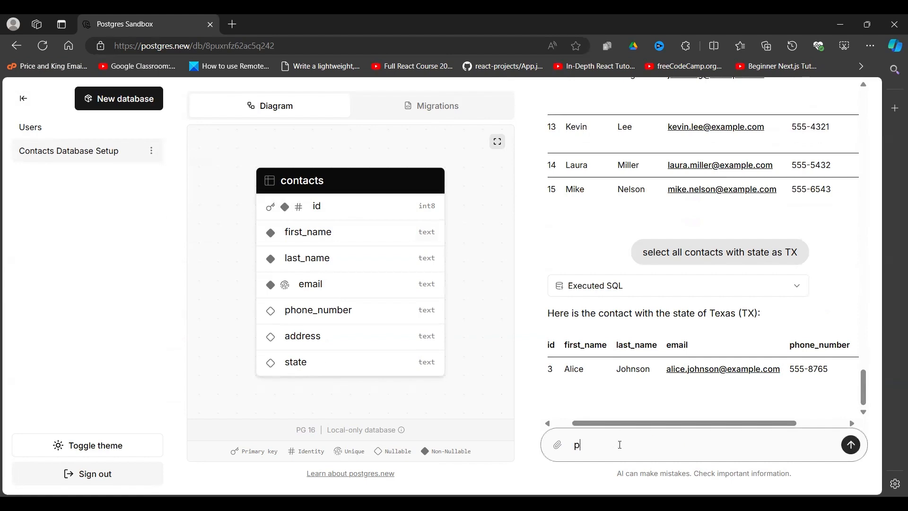
{"action": "type", "text": "lease download"}
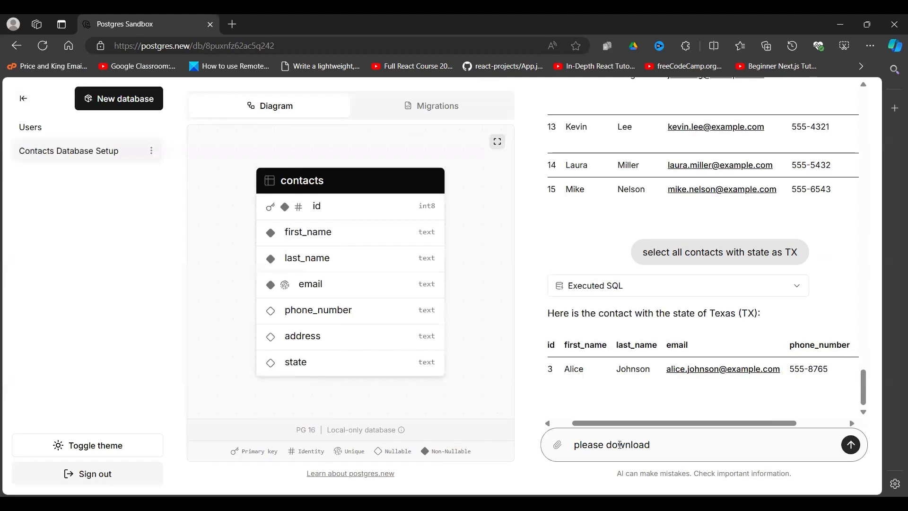
{"action": "type", "text": " my table as a csv file"}
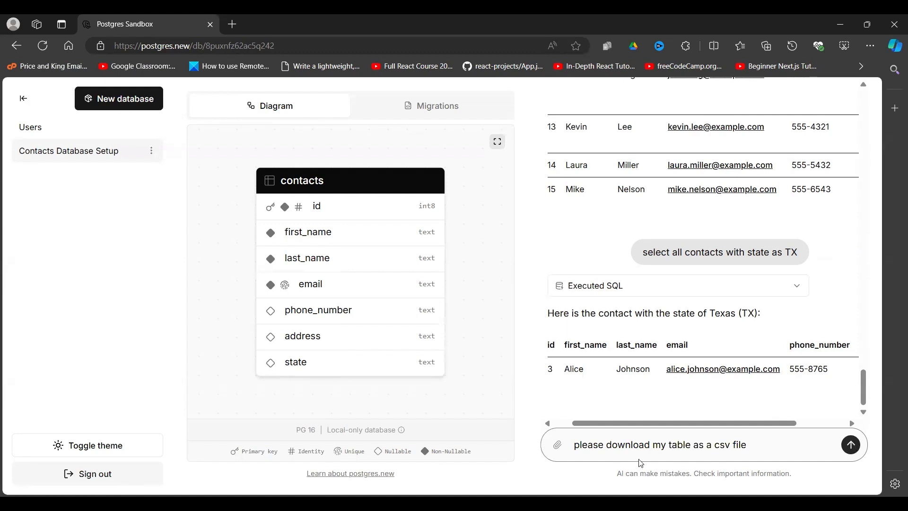
{"action": "left_click", "coordinate": [851, 446]}
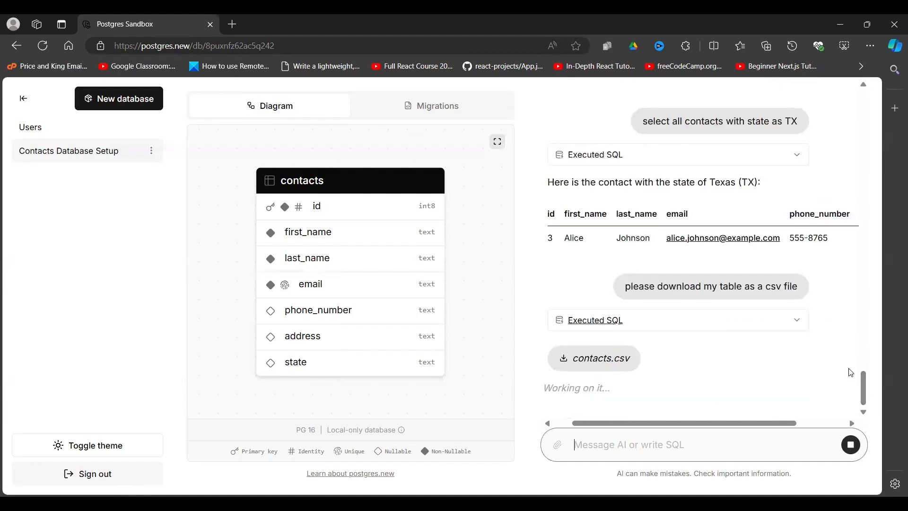
{"action": "scroll", "coordinate": [600, 197], "scroll_direction": "up", "scroll_amount": 1}
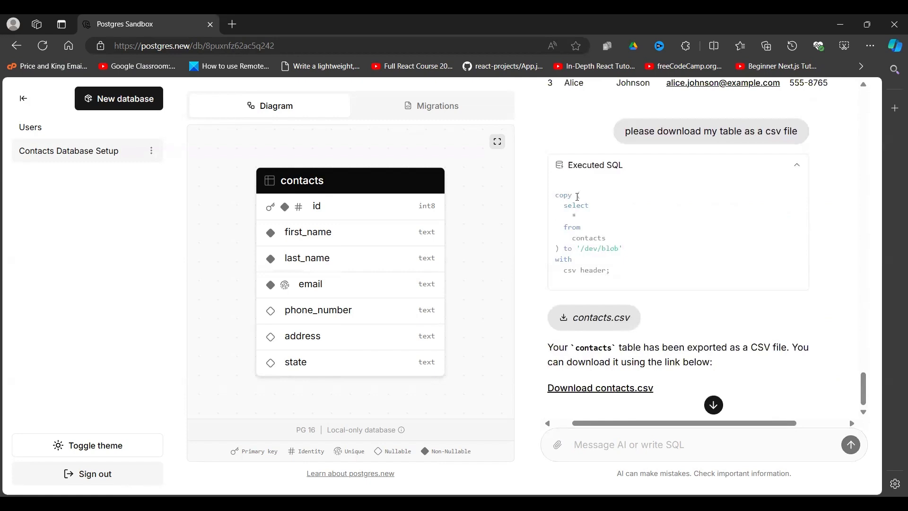
{"action": "left_click_drag", "start_coordinate": [563, 206], "coordinate": [609, 240]}
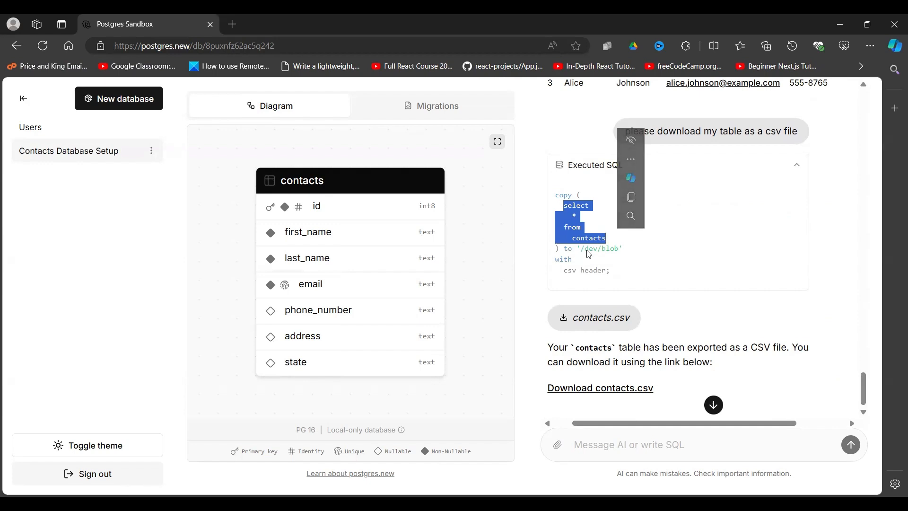
{"action": "left_click_drag", "start_coordinate": [584, 248], "coordinate": [629, 254]}
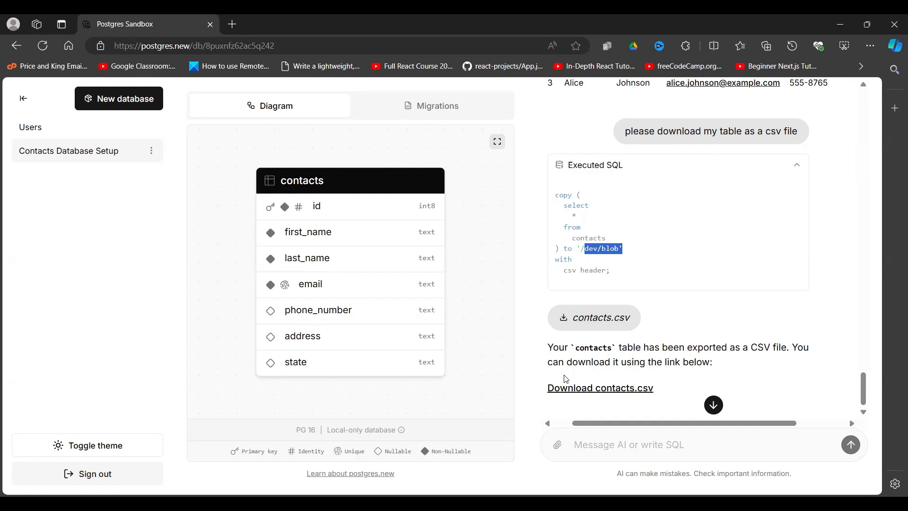
Download the exported contacts.csv and choose to open it from Edge's downloads list
{"action": "left_click", "coordinate": [643, 390]}
{"action": "left_click", "coordinate": [633, 328]}
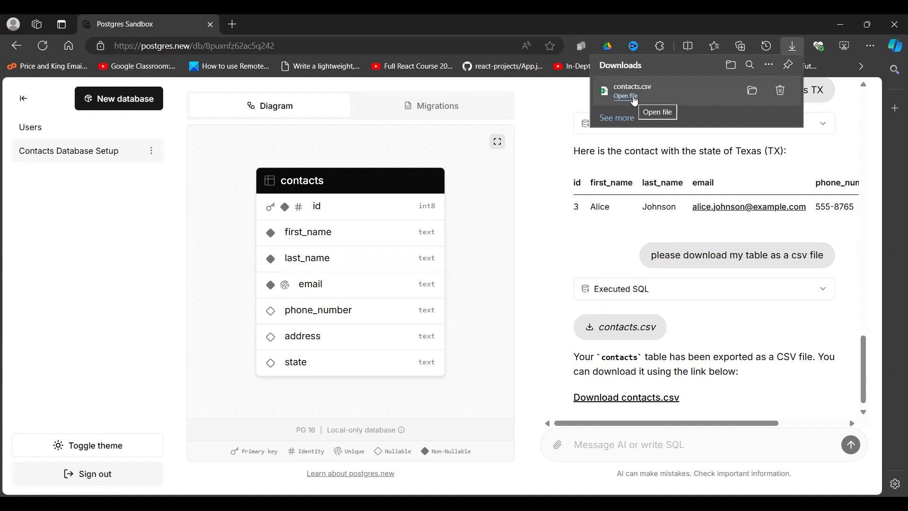
{"action": "left_click", "coordinate": [634, 99]}
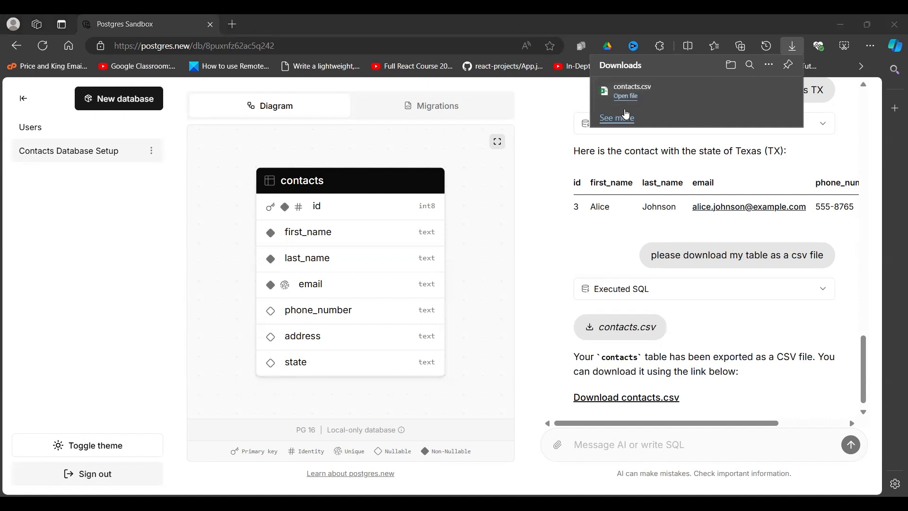